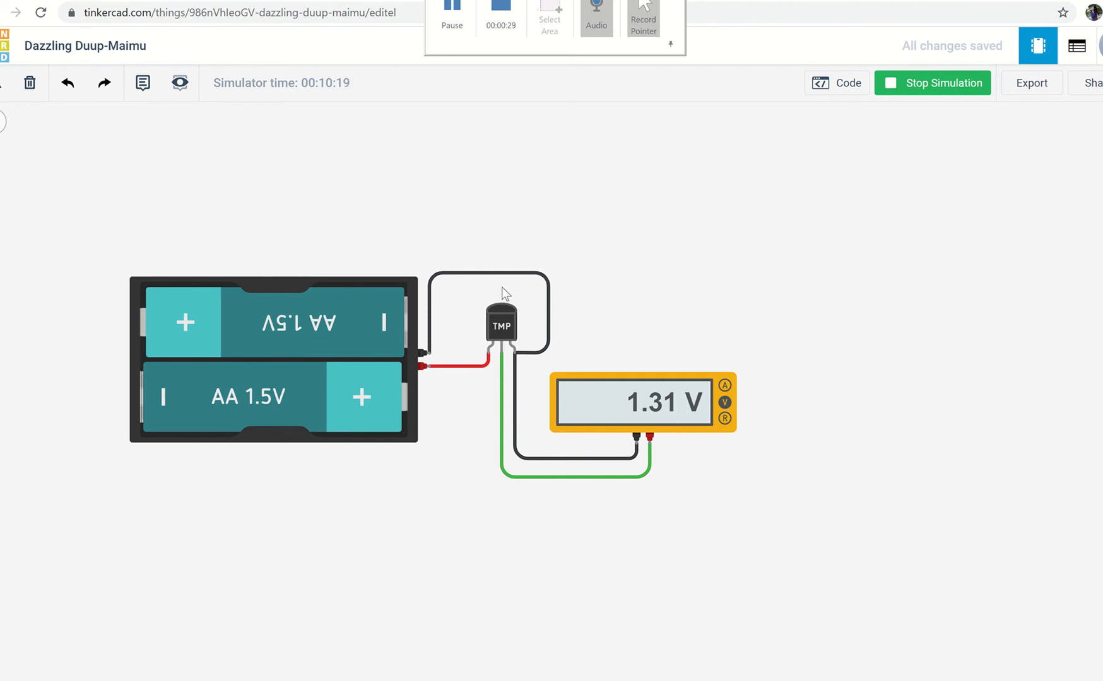
- Vary the TMP36 sensor's simulated temperature through 40, -1, 74 and 1 °C to compare the multimeter's voltage readings
click(499, 321)
drag(528, 280, 501, 287)
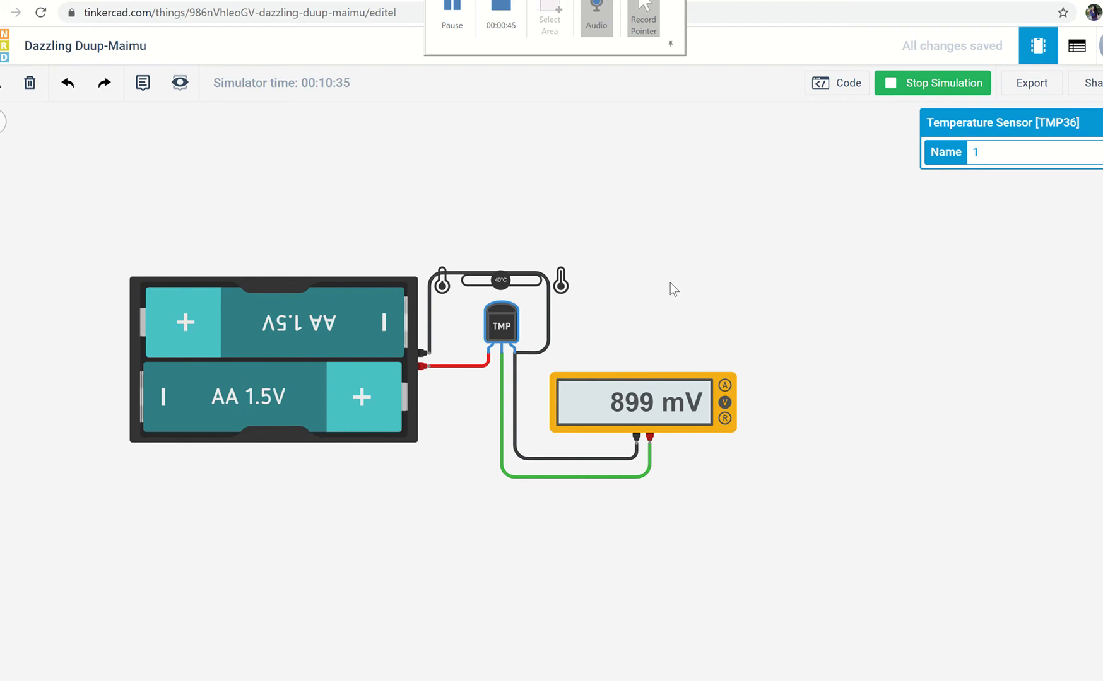
click(541, 313)
click(492, 328)
drag(500, 281, 483, 282)
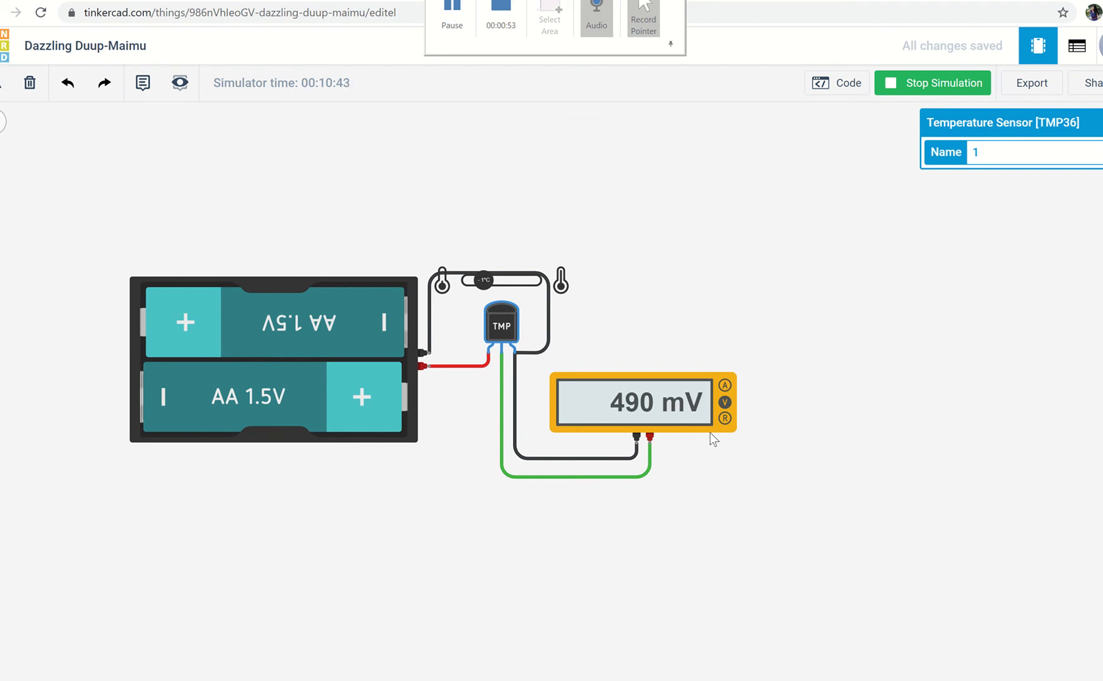
drag(483, 281, 518, 282)
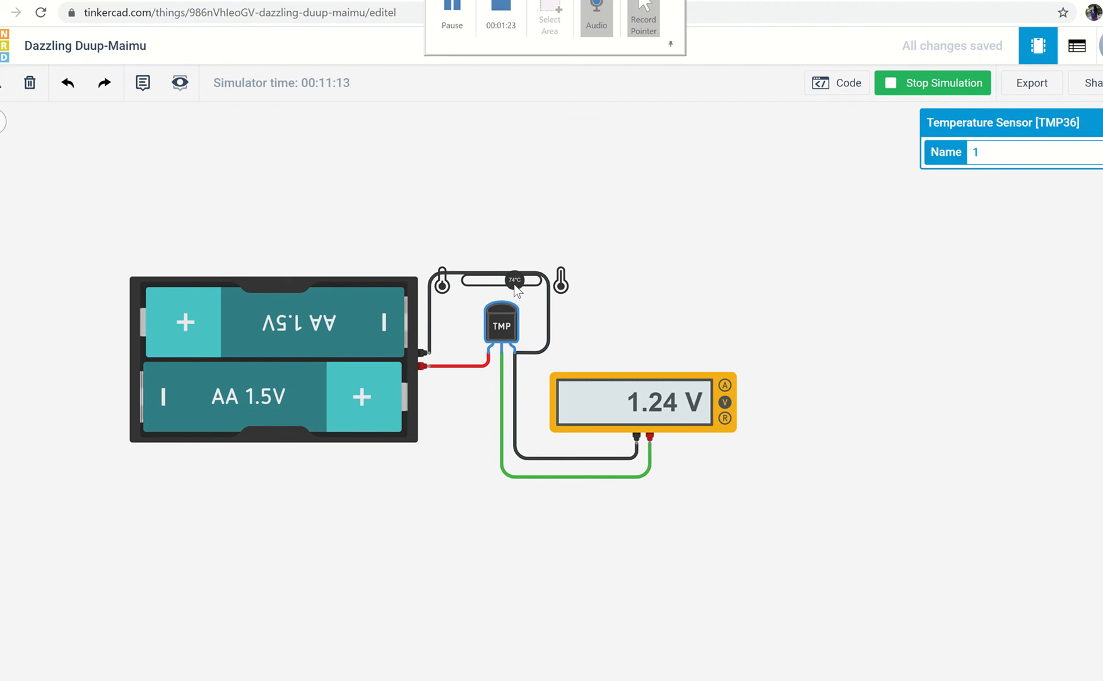
drag(516, 289, 487, 289)
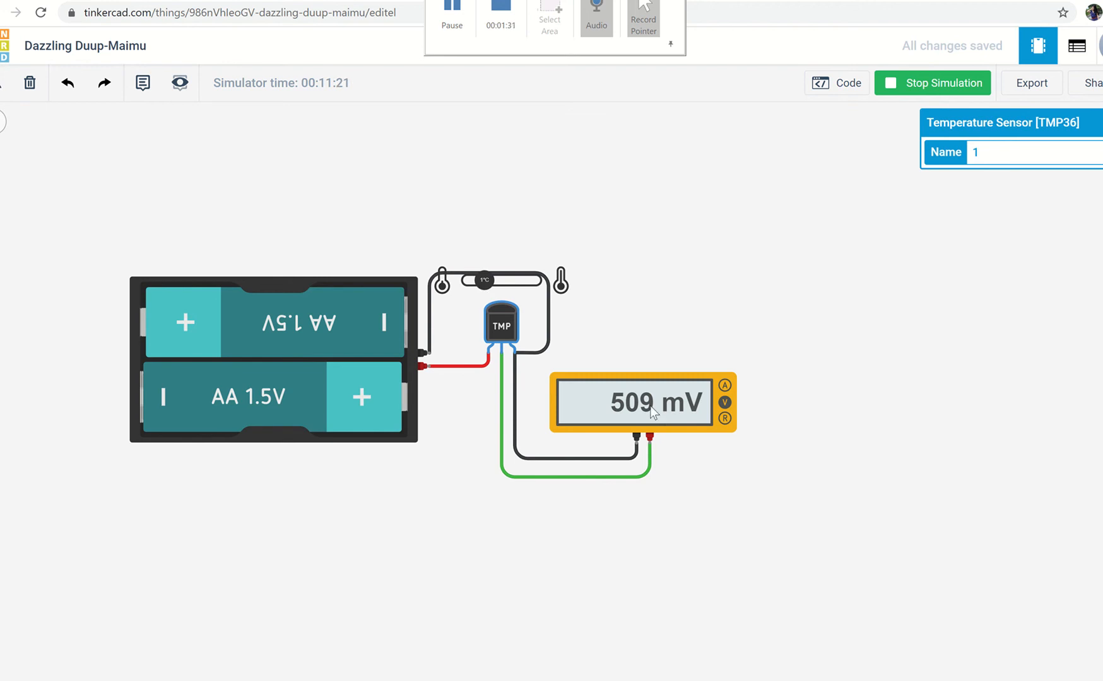
drag(484, 281, 491, 282)
- Switch to the Excel workbook holding the Temp and Voltage readings and maximize its window
click(601, 680)
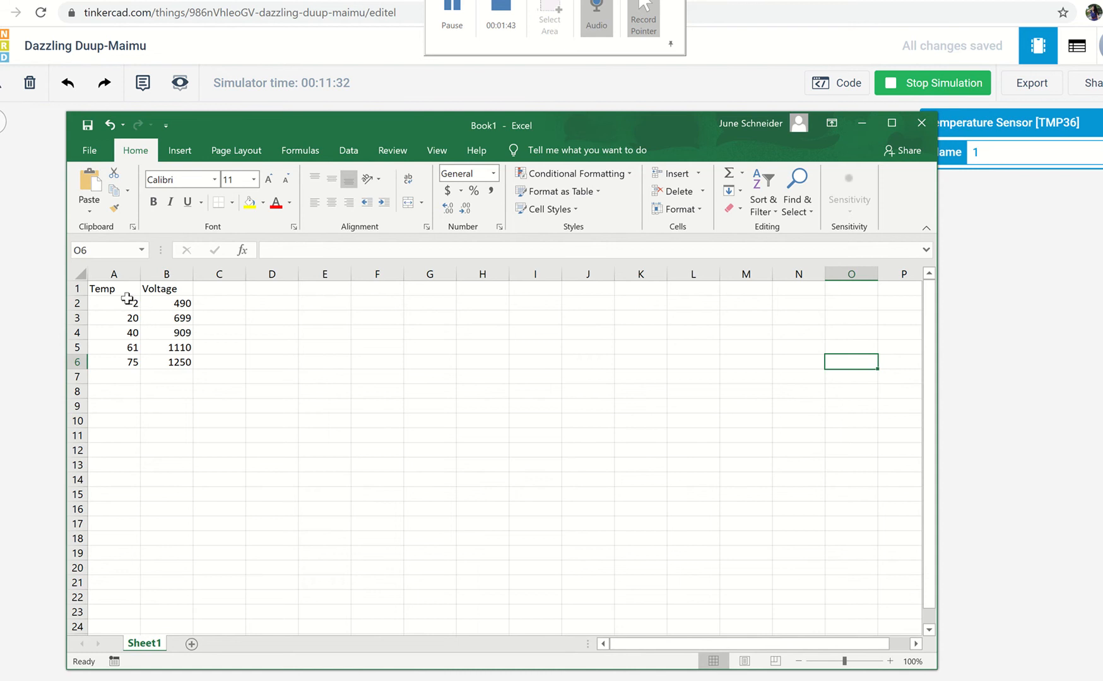
click(260, 389)
click(349, 398)
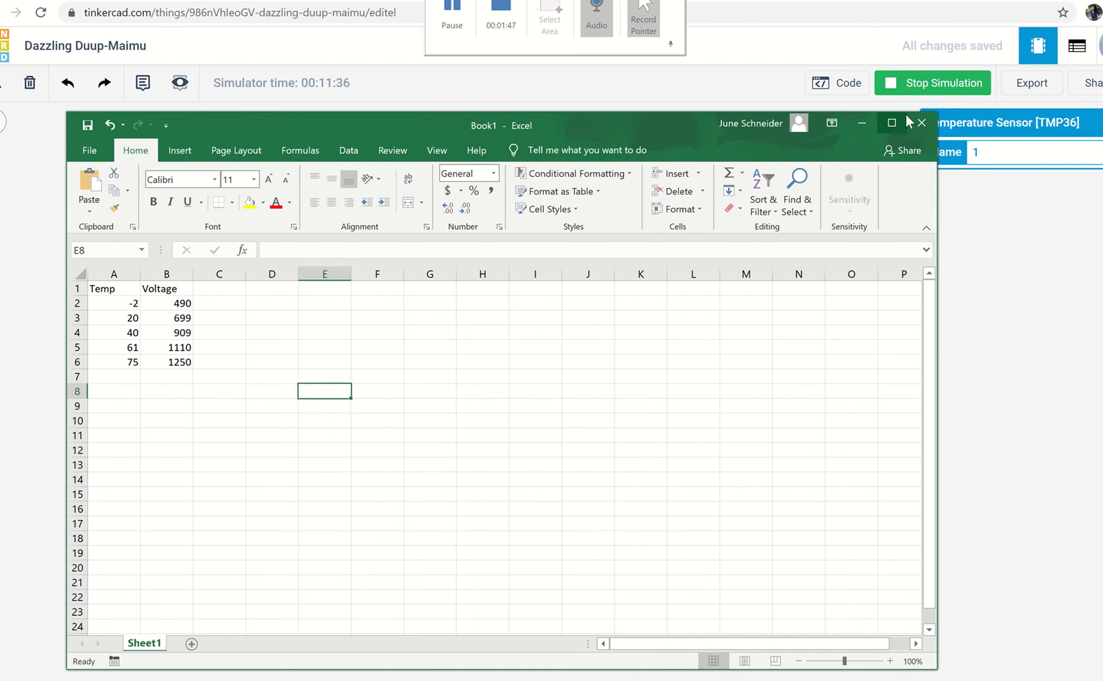
click(891, 123)
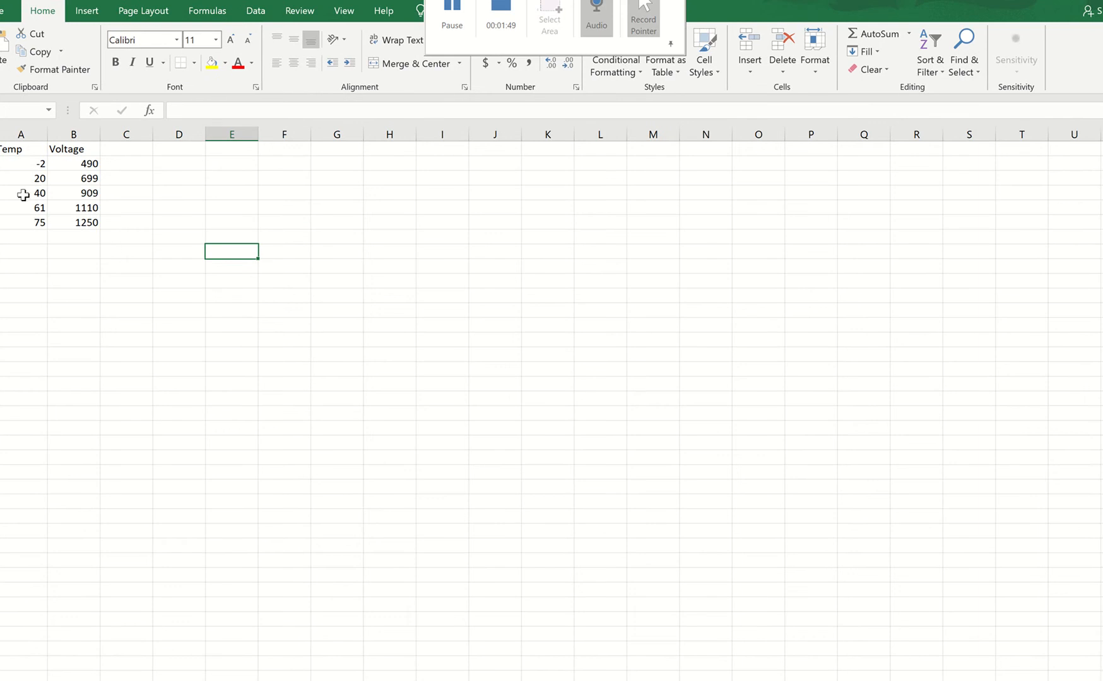
- Insert a markers-only scatter chart of the Temp and Voltage values in A2:B6 and apply chart Layout 1
drag(23, 166, 94, 226)
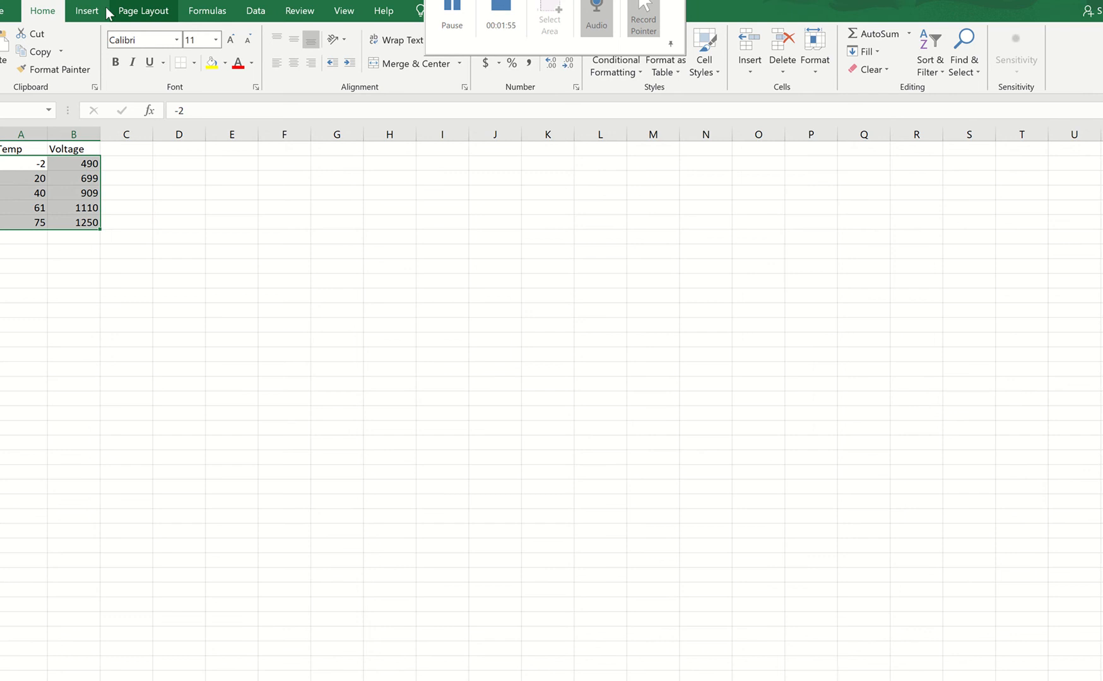
click(89, 11)
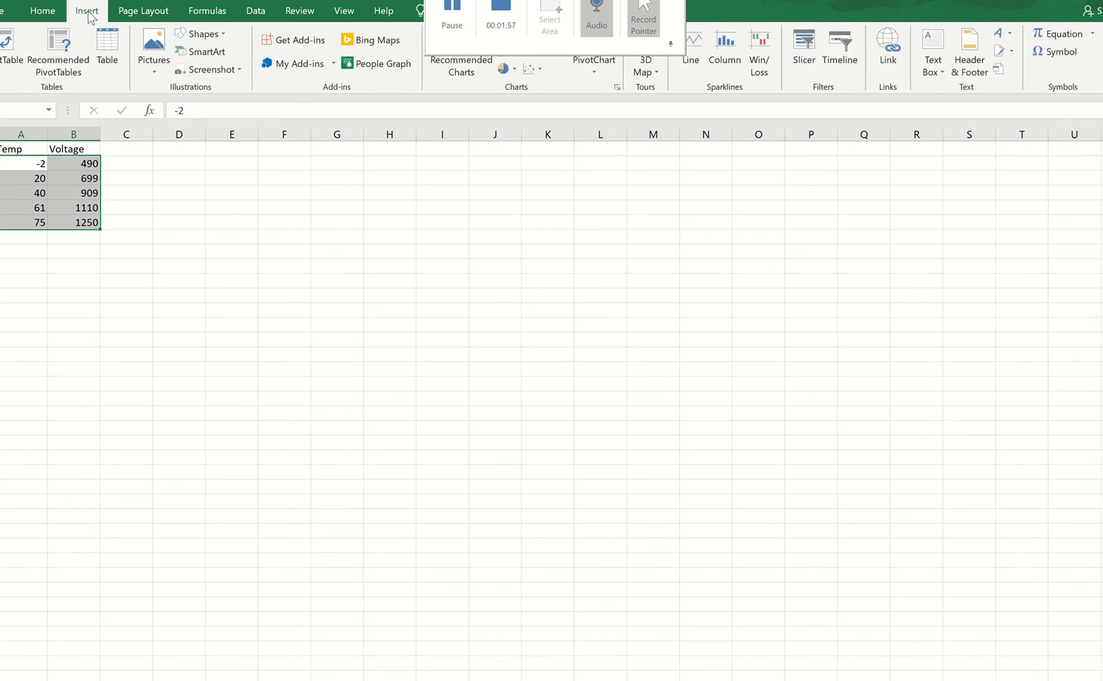
click(539, 70)
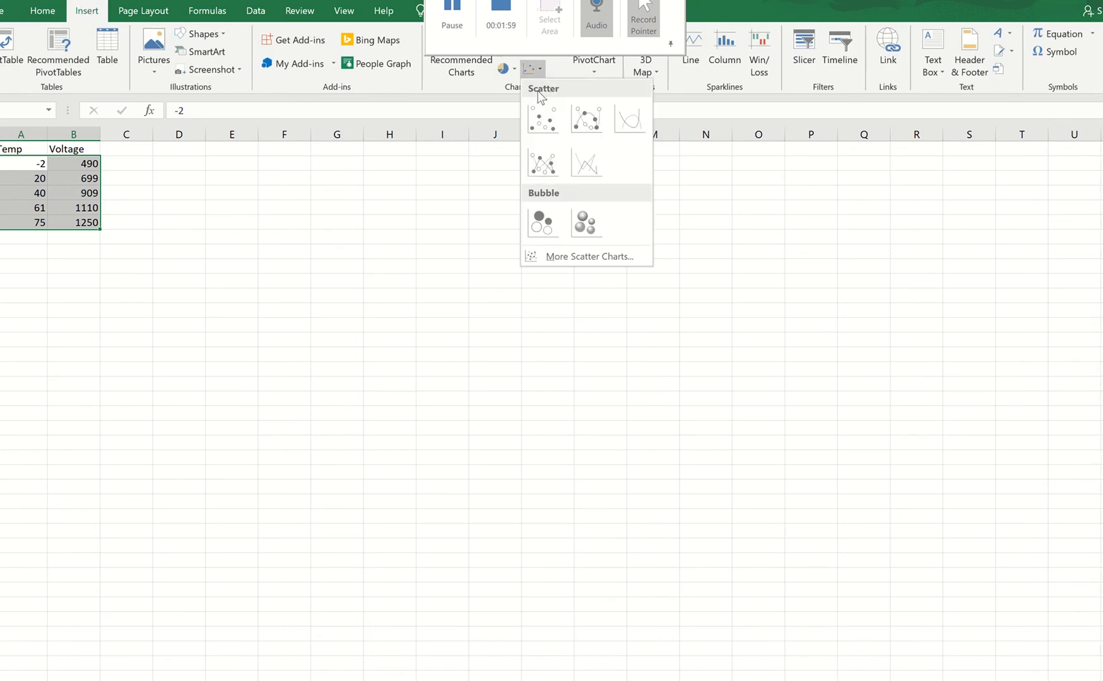
click(533, 123)
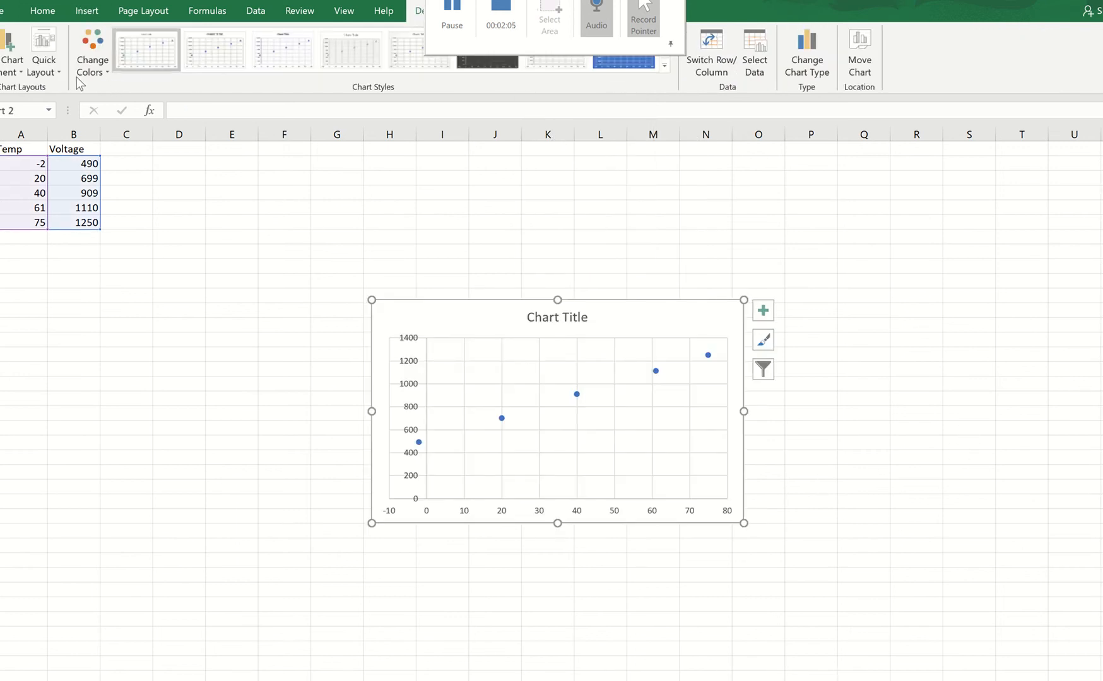
click(54, 73)
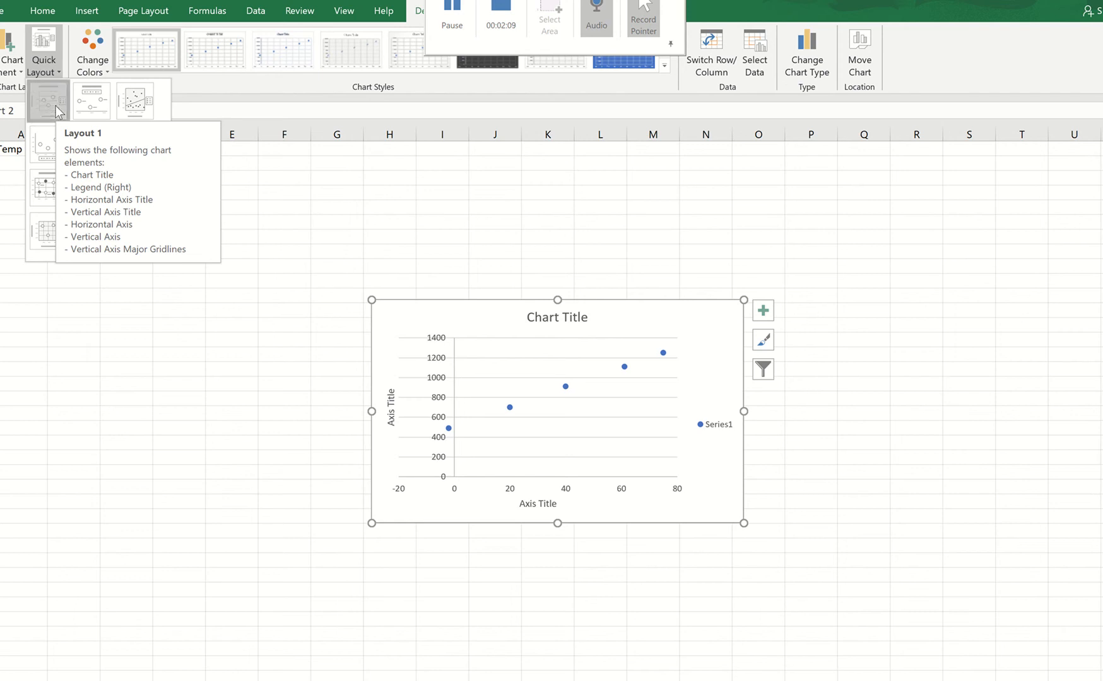
click(55, 106)
- Replace the chart's vertical axis title with "voltage (mV)"
click(391, 413)
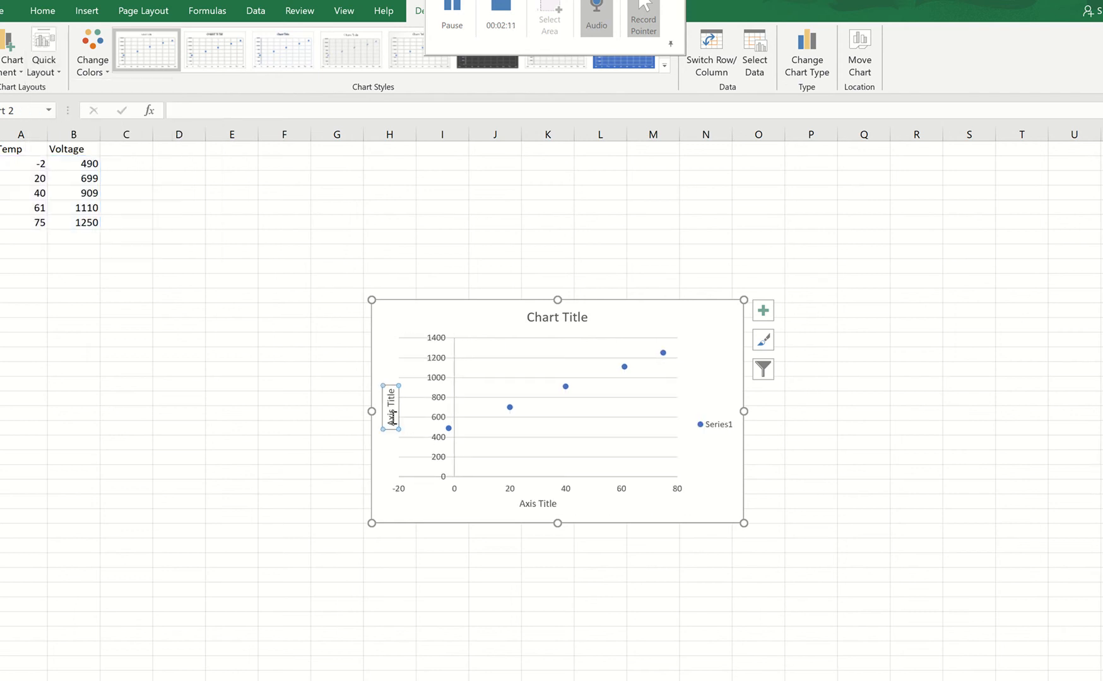
click(396, 425)
double_click(395, 425)
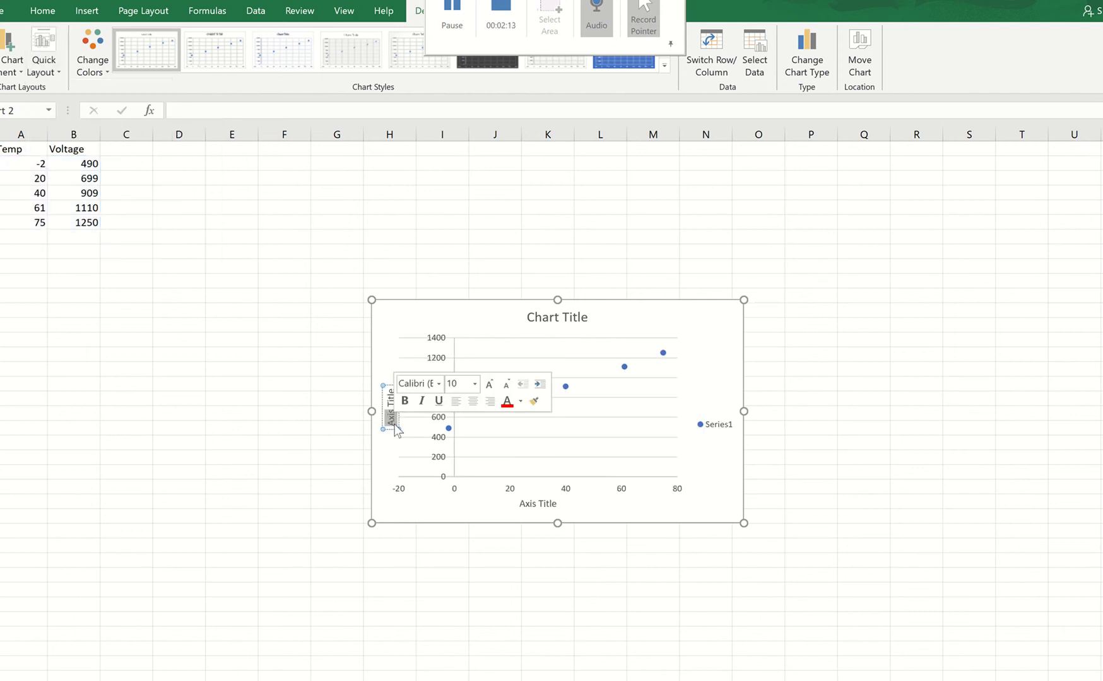
key(Delete)
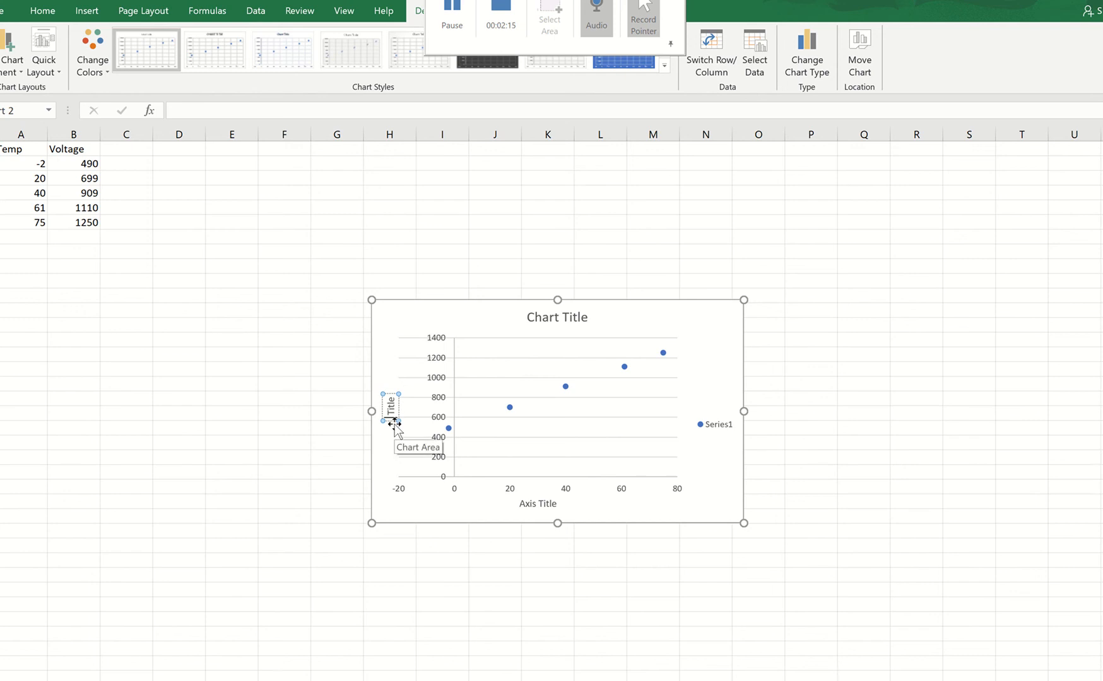
click(394, 424)
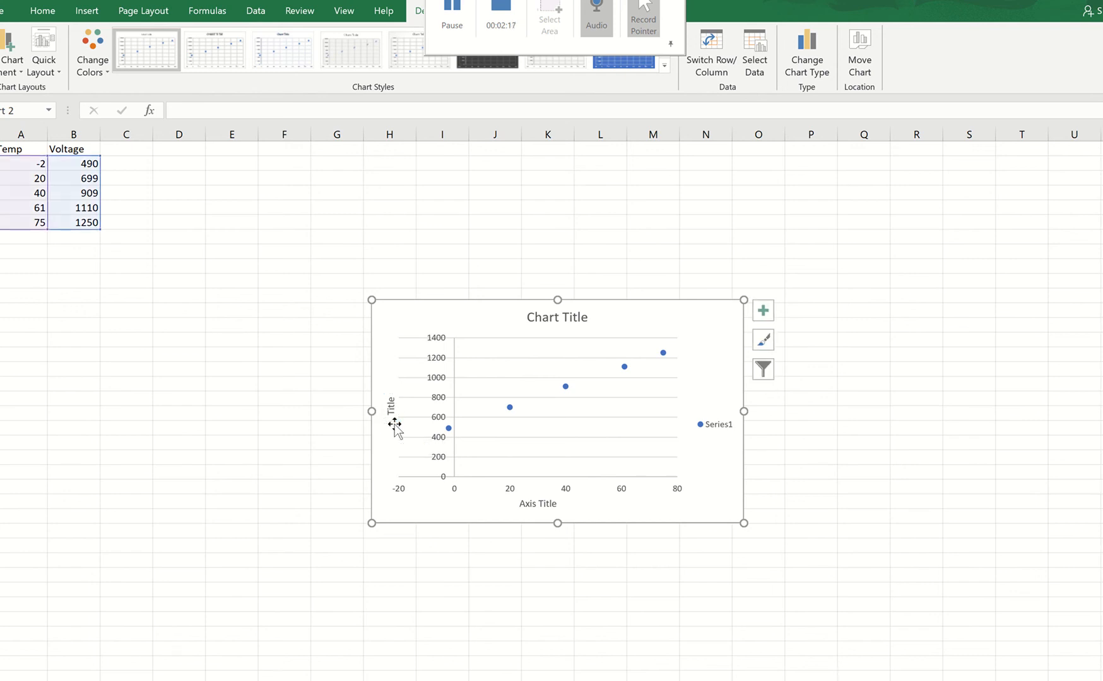
text(Vol)
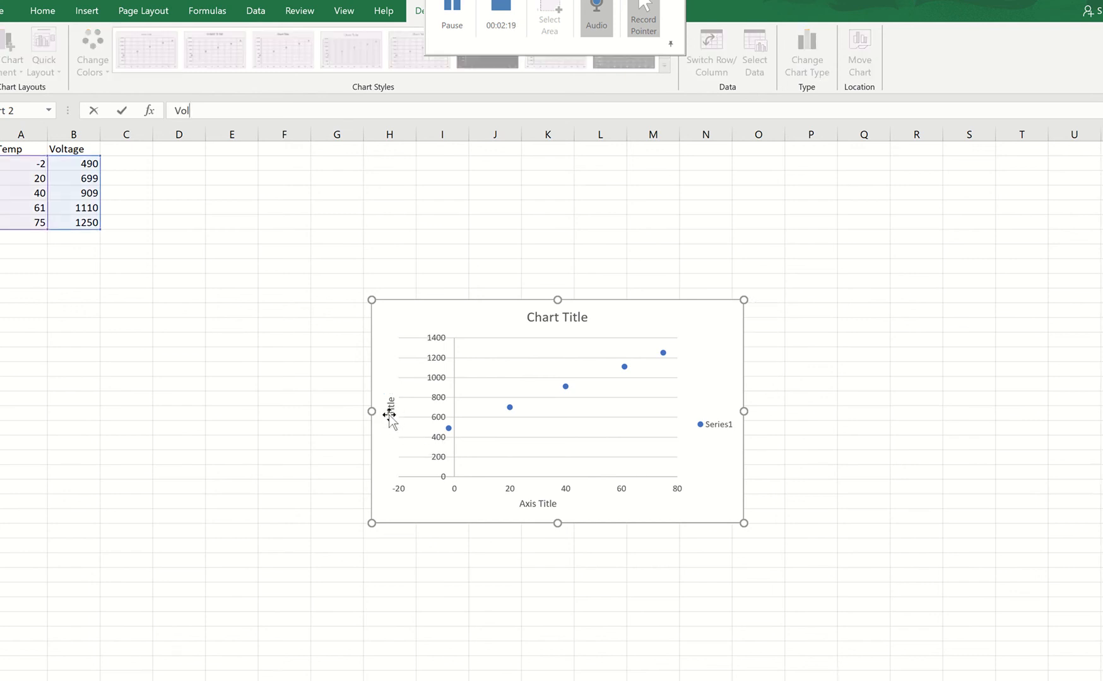
click(391, 413)
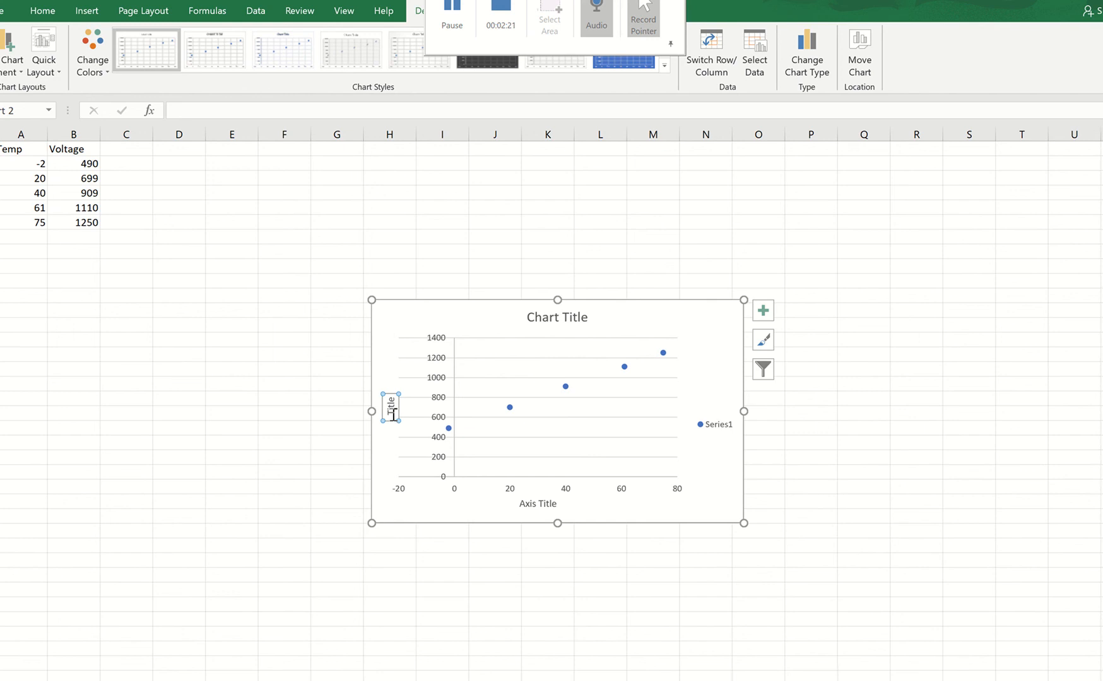
double_click(392, 412)
text(Volta)
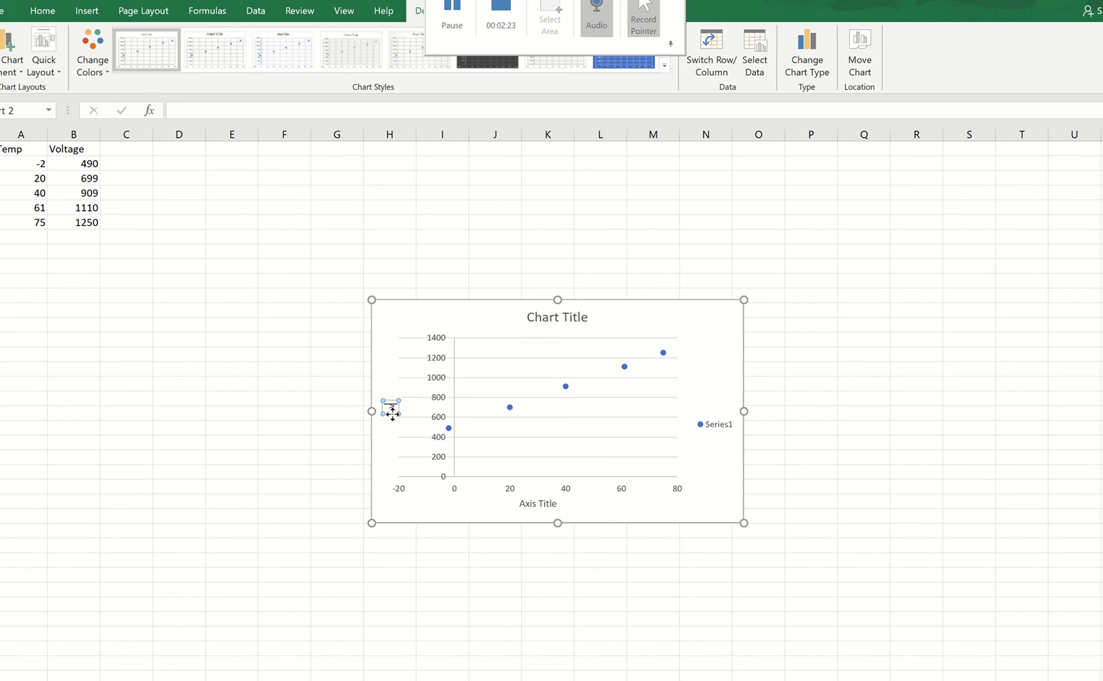
text(ge)
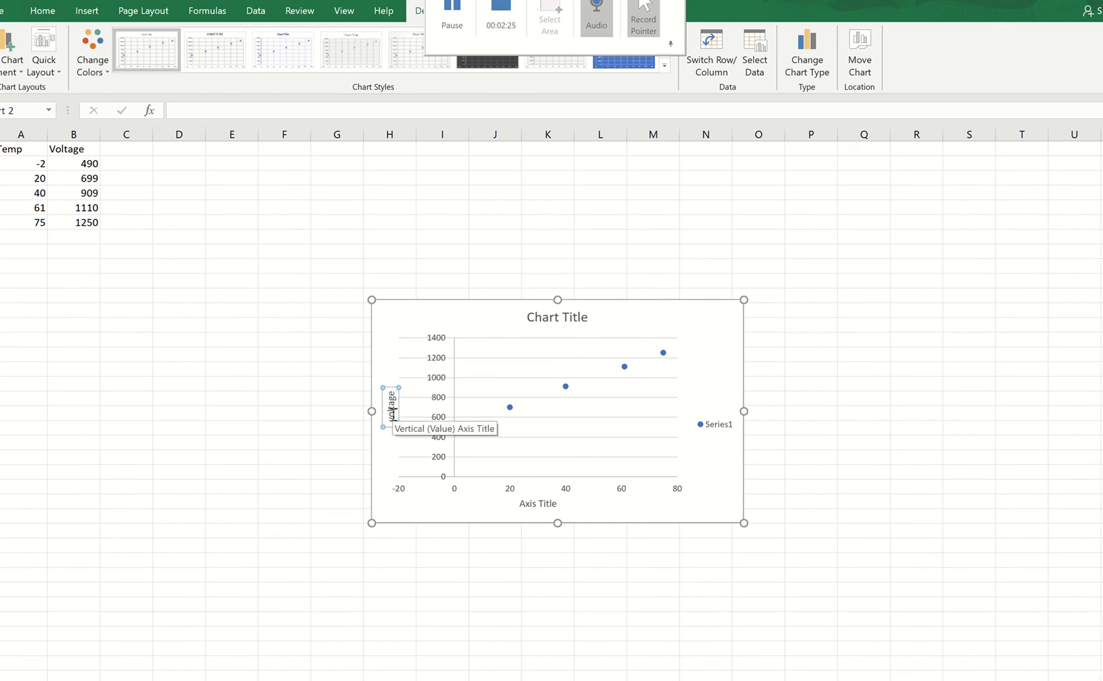
text( (mV))
- Set the horizontal axis title to "Temperature (degree Celcius)" and delete the Series1 legend from the chart
click(530, 504)
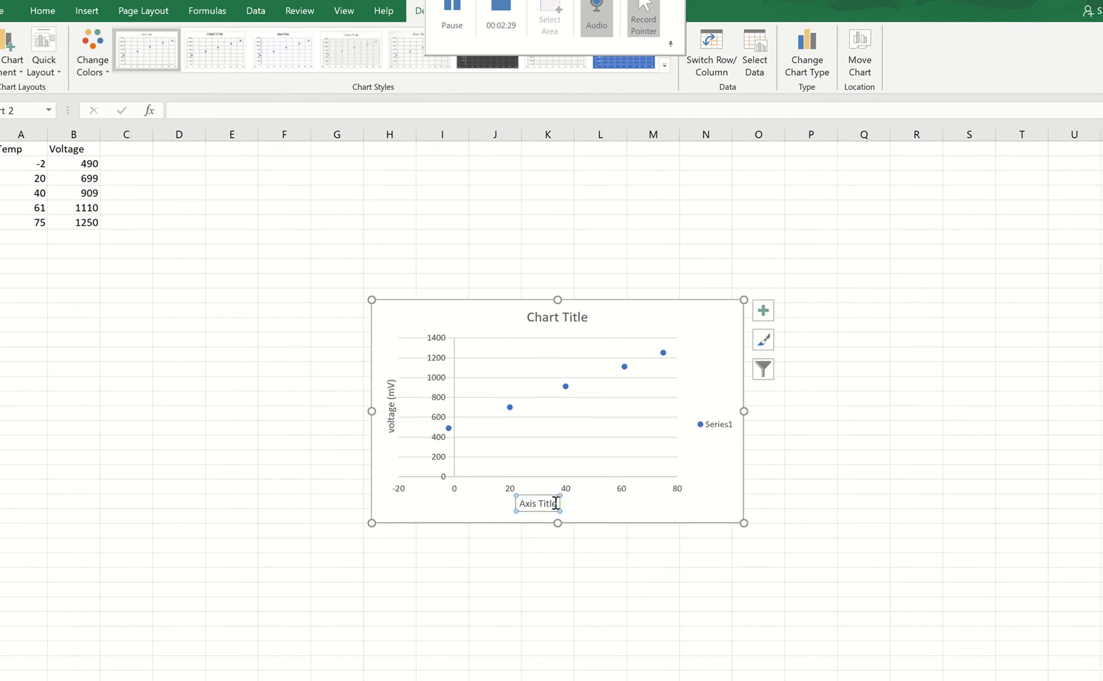
drag(558, 503, 525, 501)
text(Tem)
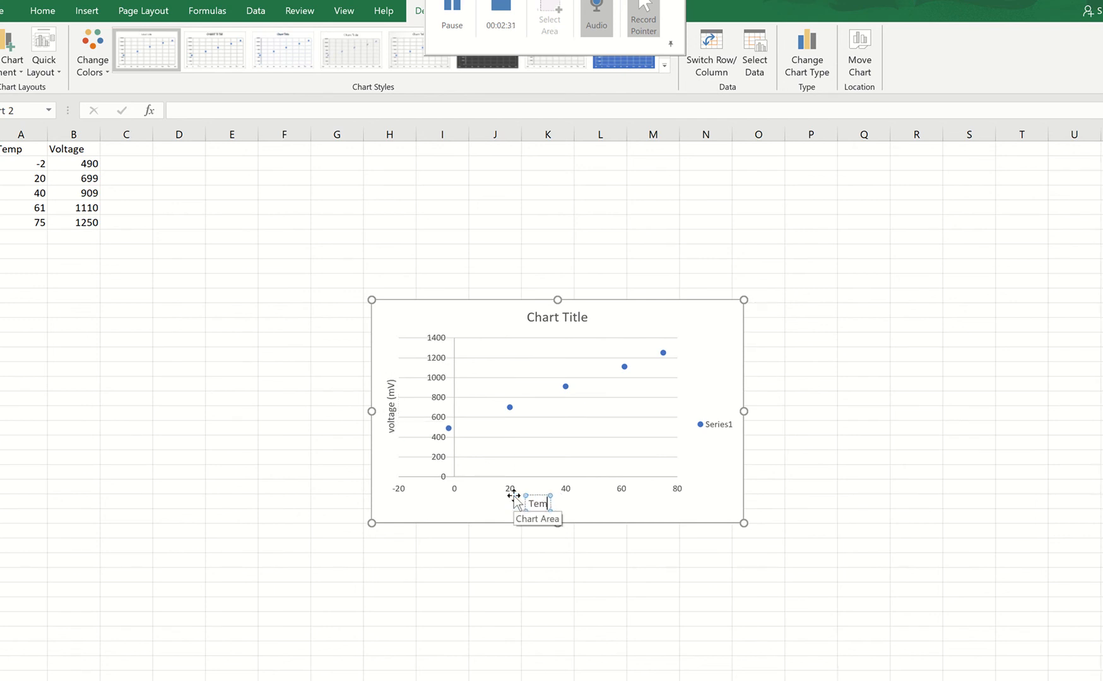
text(perature (deg)
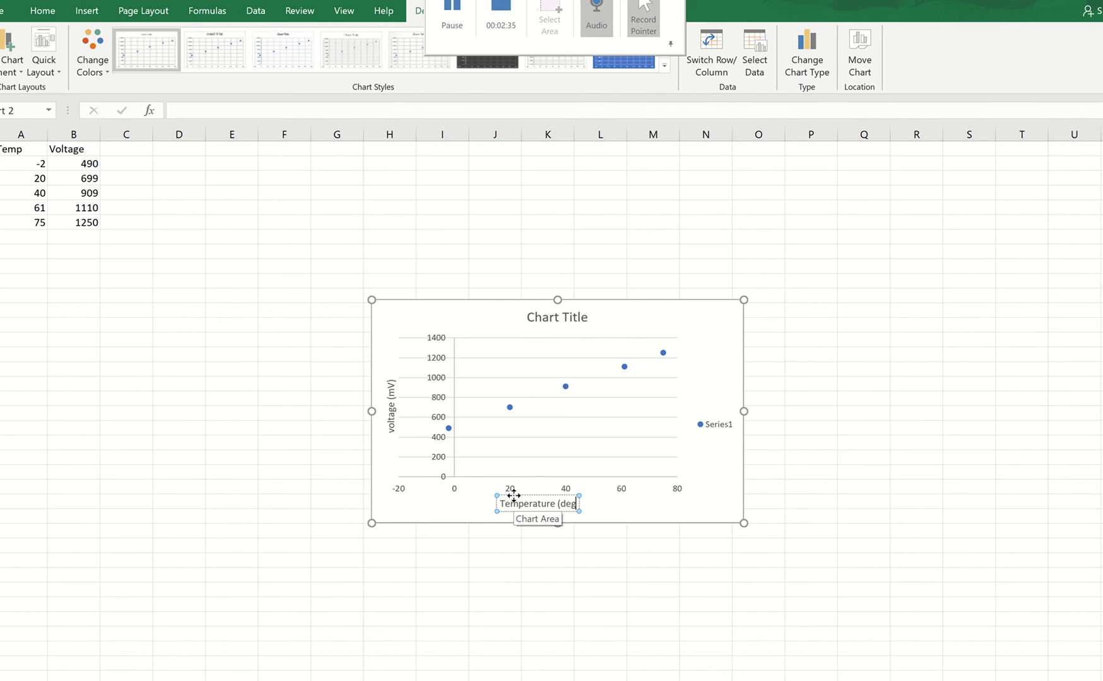
text(ree)
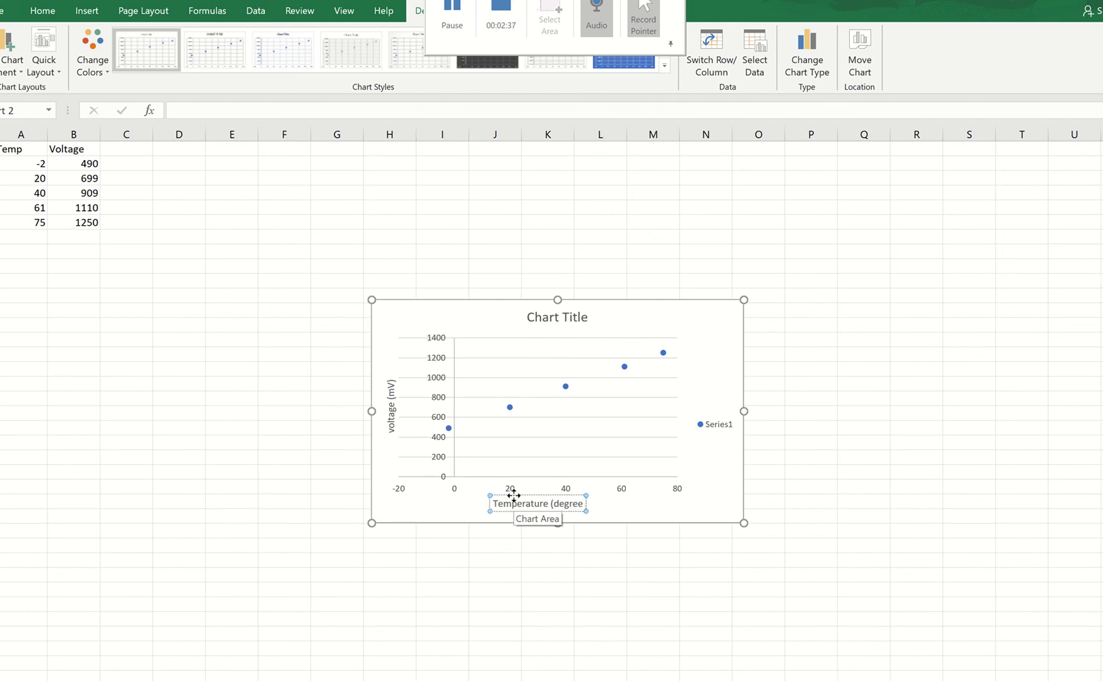
text( Cel)
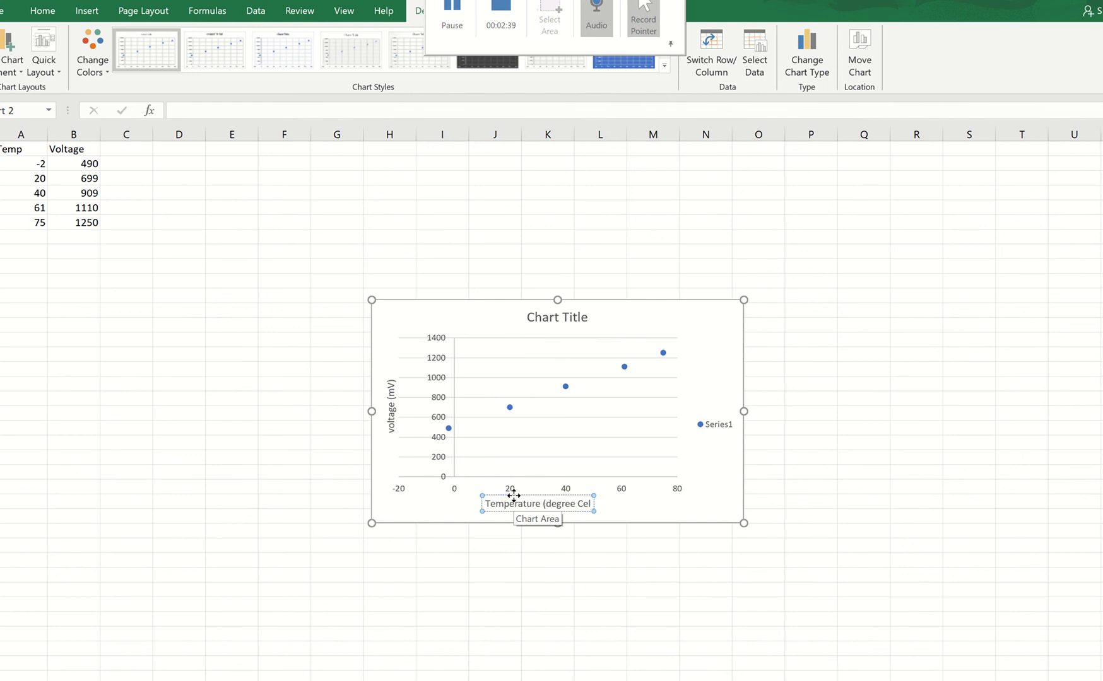
text(cius))
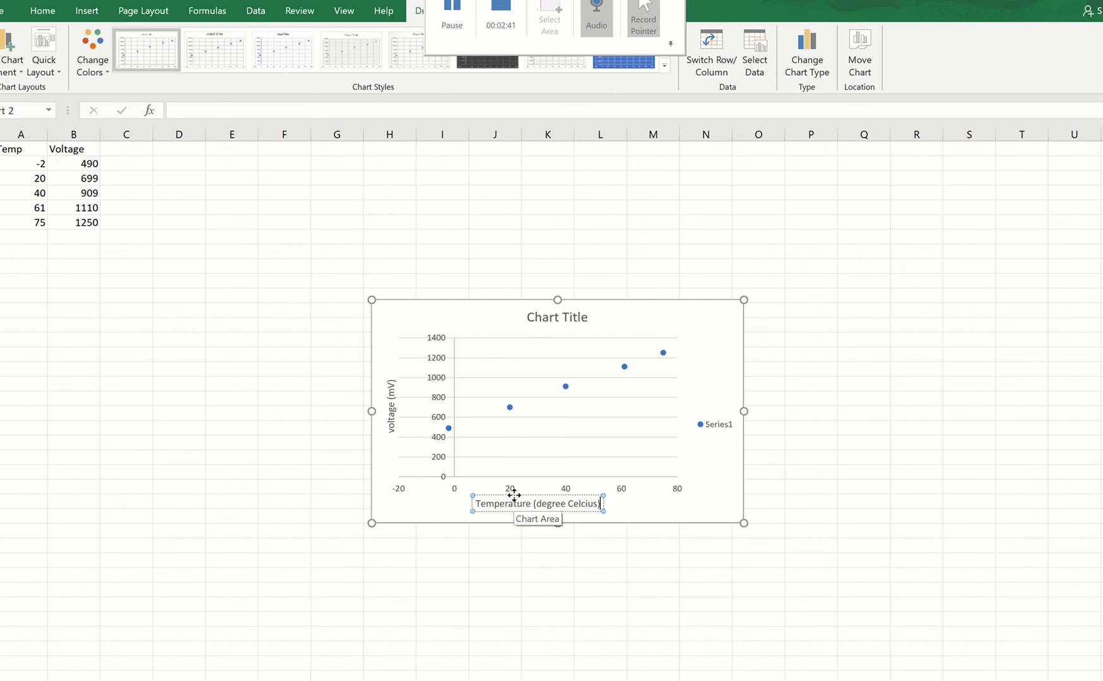
click(702, 425)
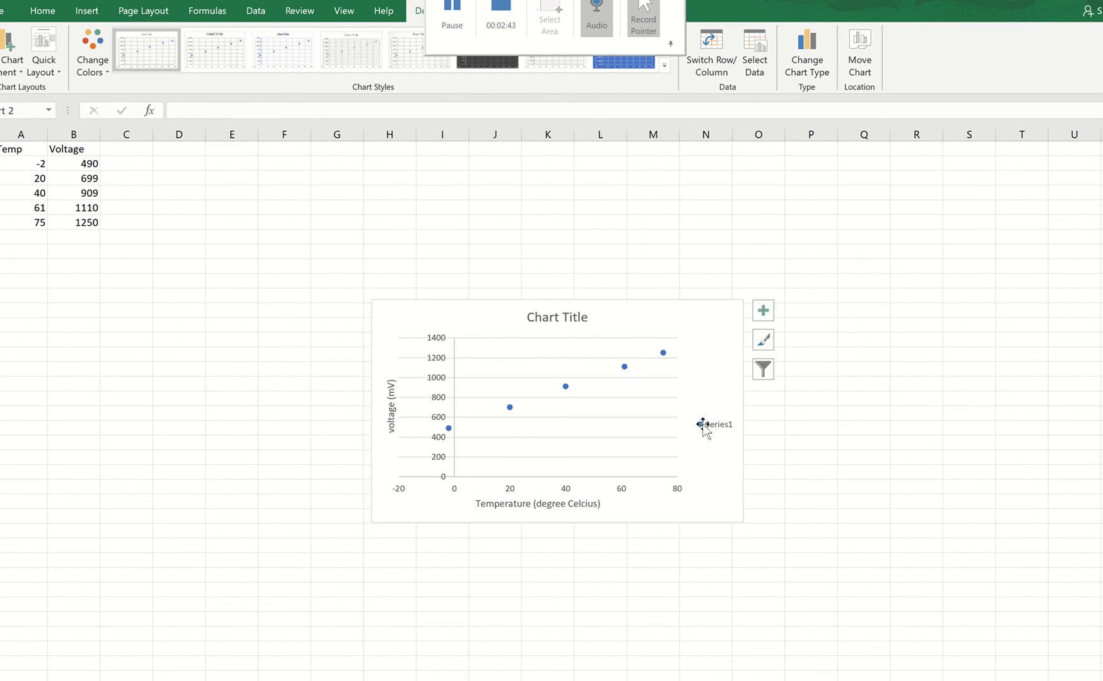
key(Delete)
- Replace the chart title with "Temperature sensor Calibration curve"
click(583, 318)
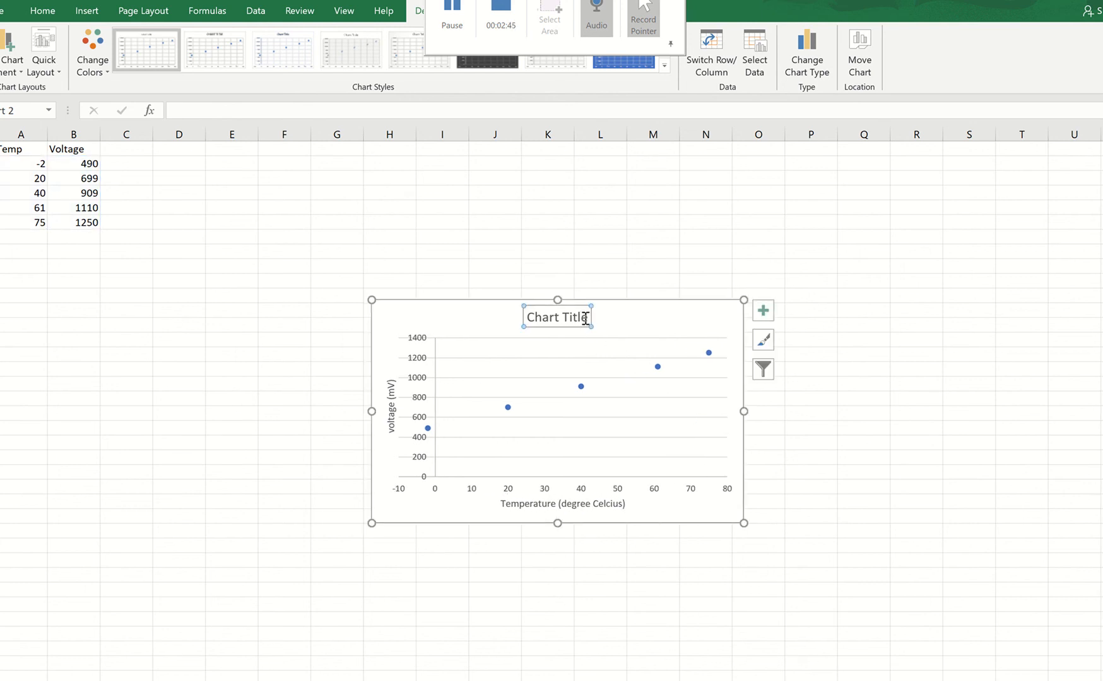
drag(588, 317, 529, 323)
click(543, 320)
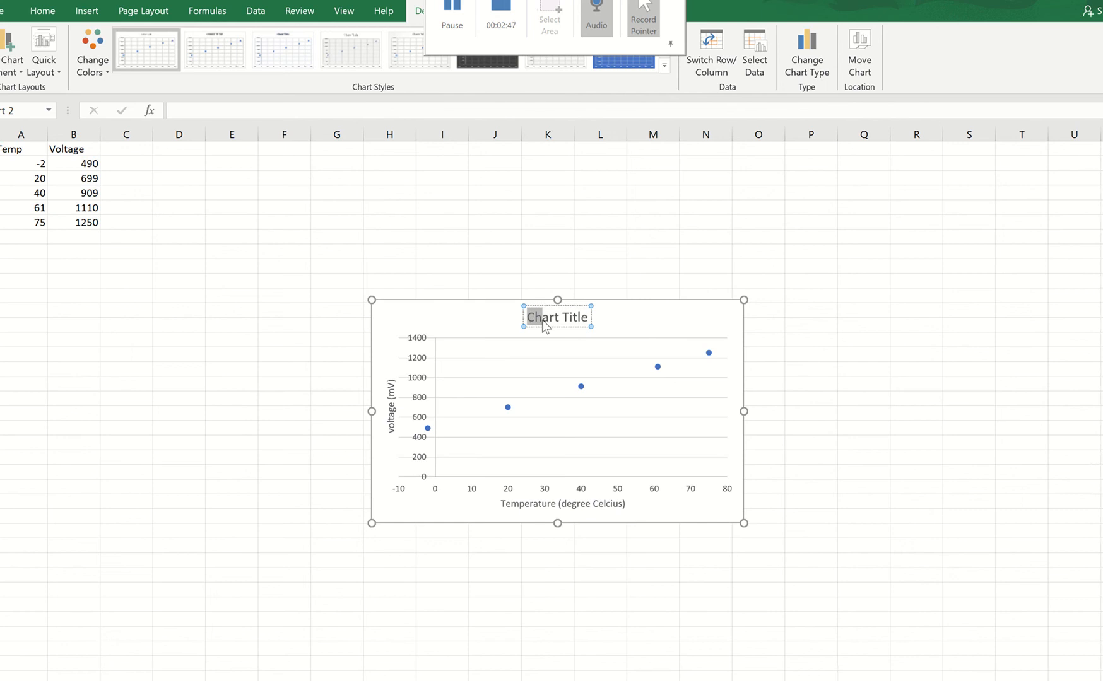
text(V)
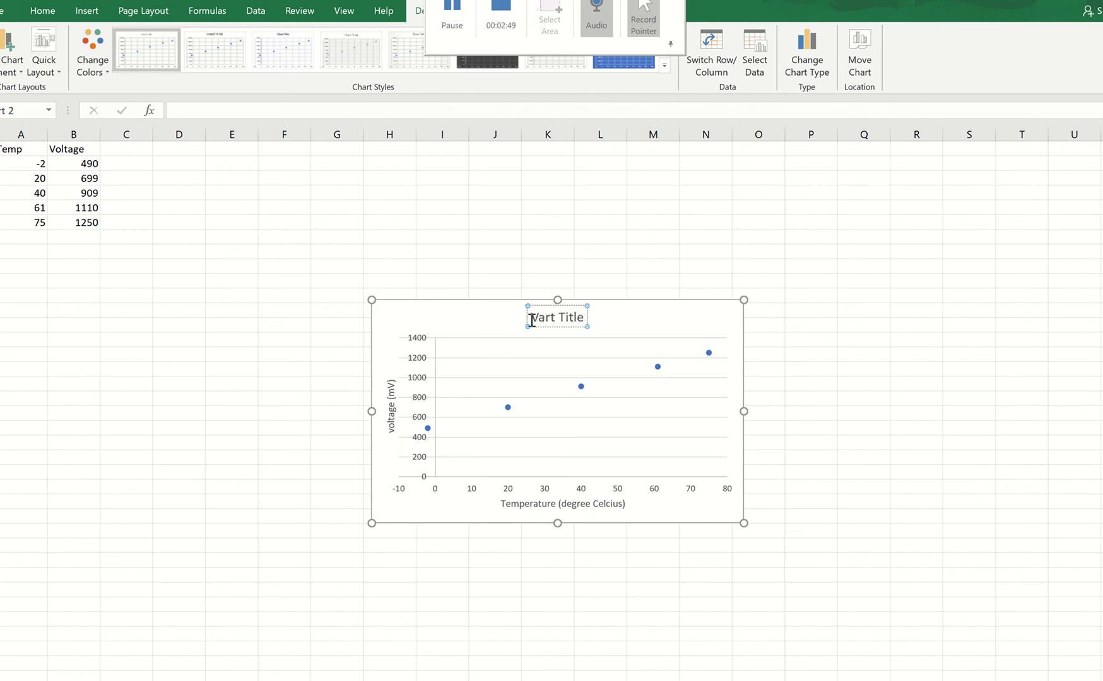
triple_click(531, 321)
text(T)
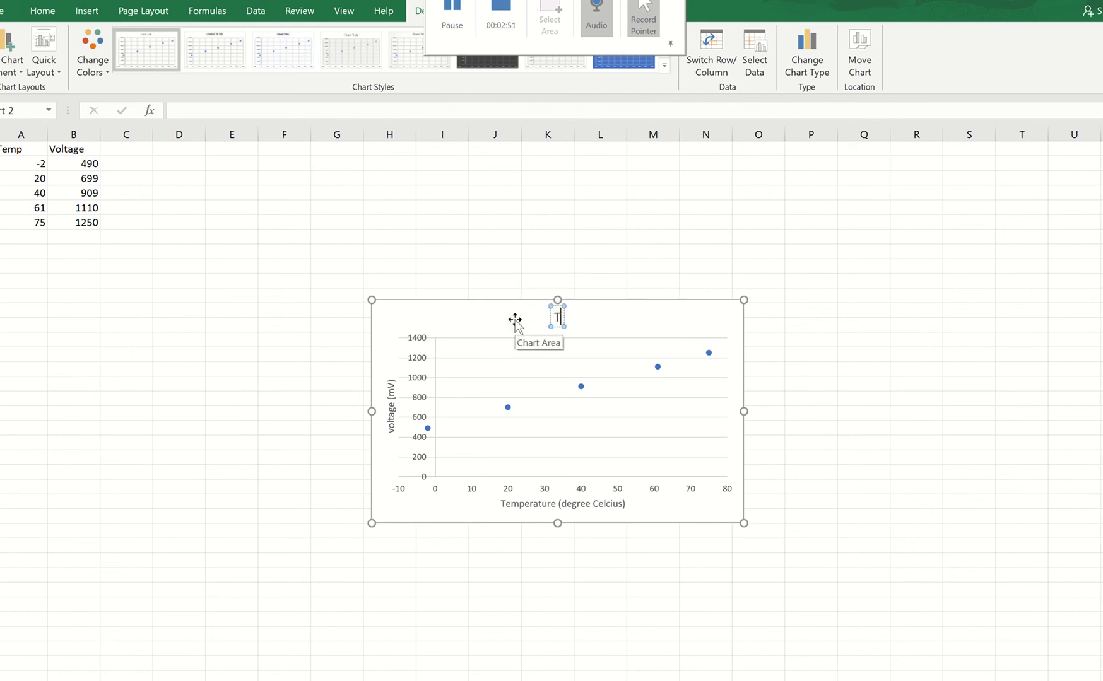
text(emperature s)
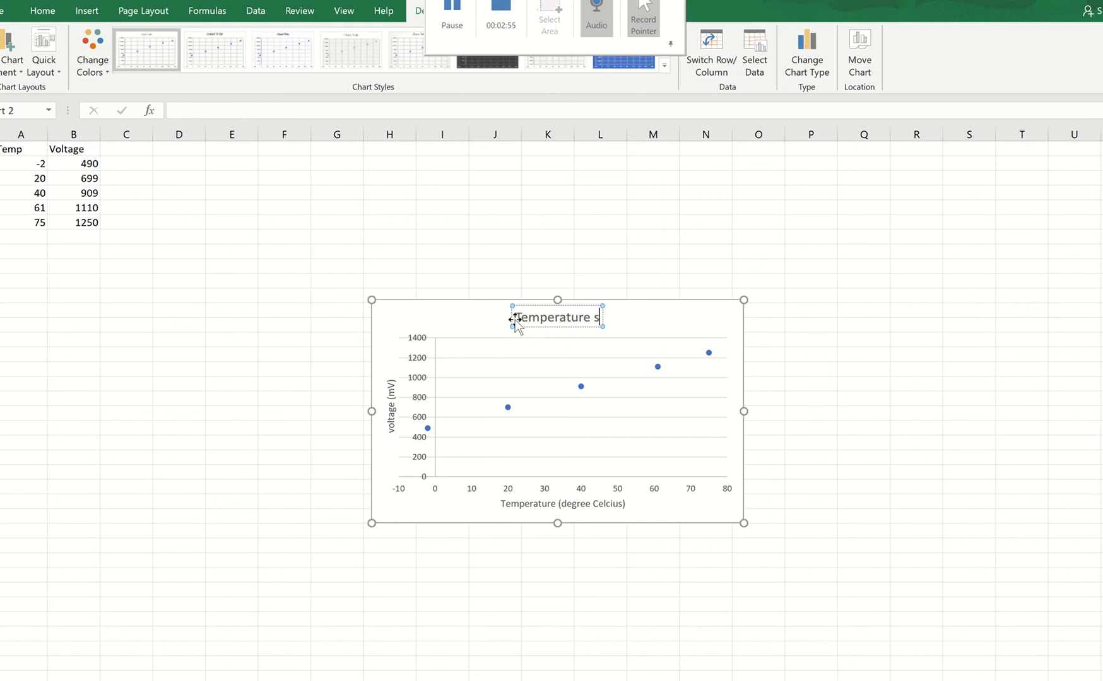
text(ensor C)
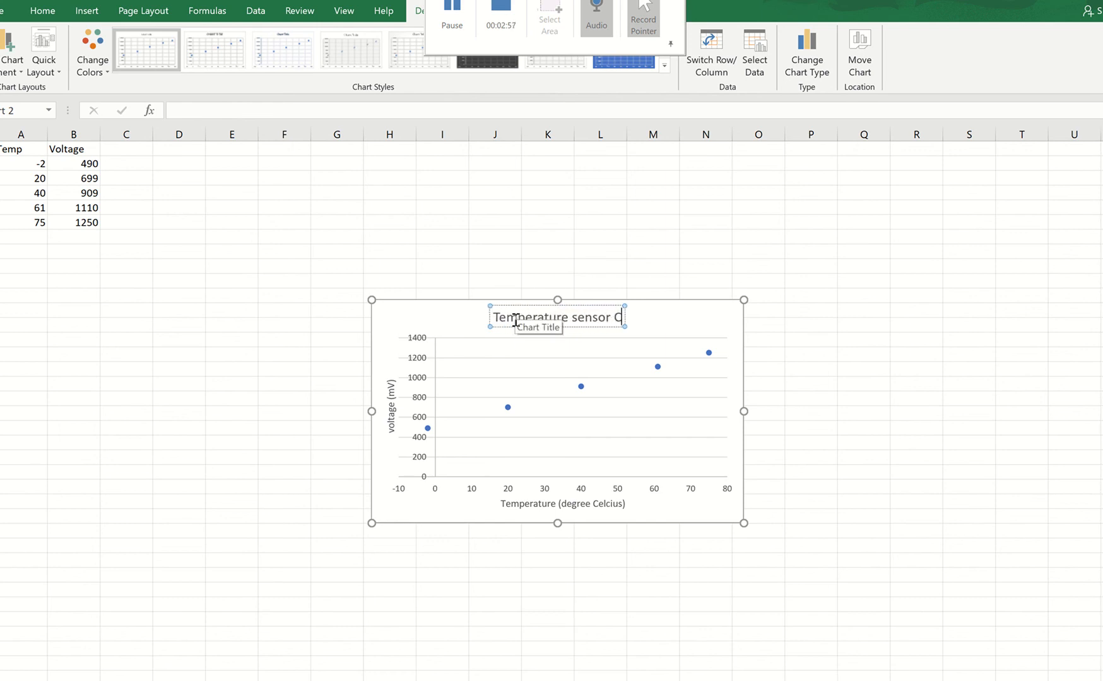
text(alibragio)
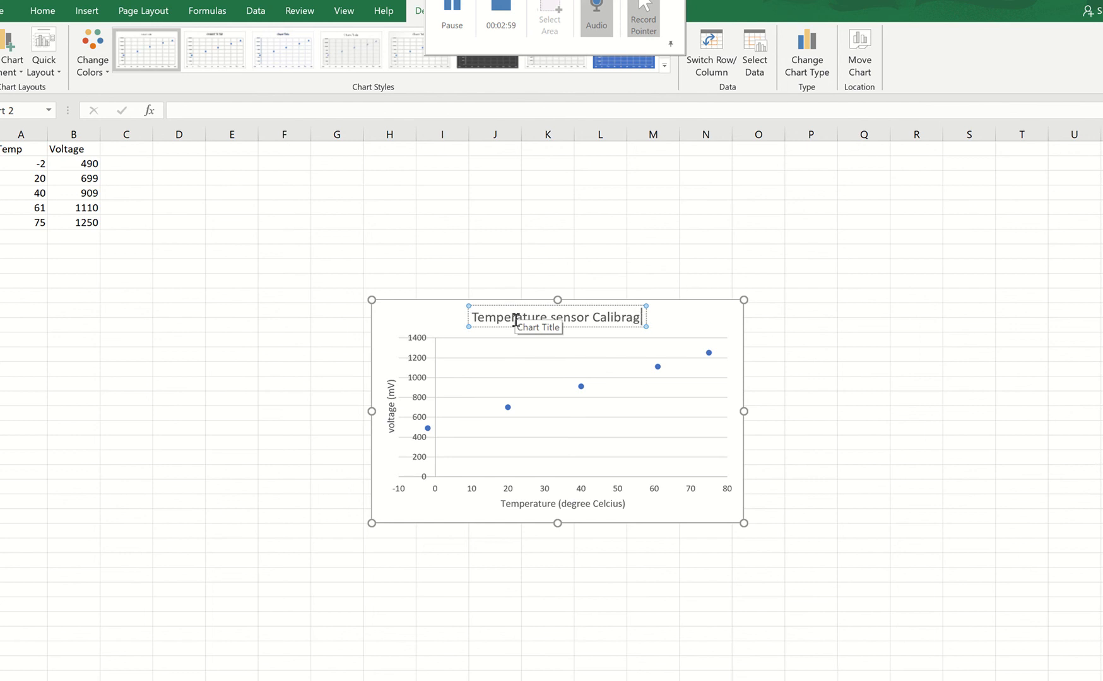
key(BackSpace)
key(BackSpace)
key(BackSpace)
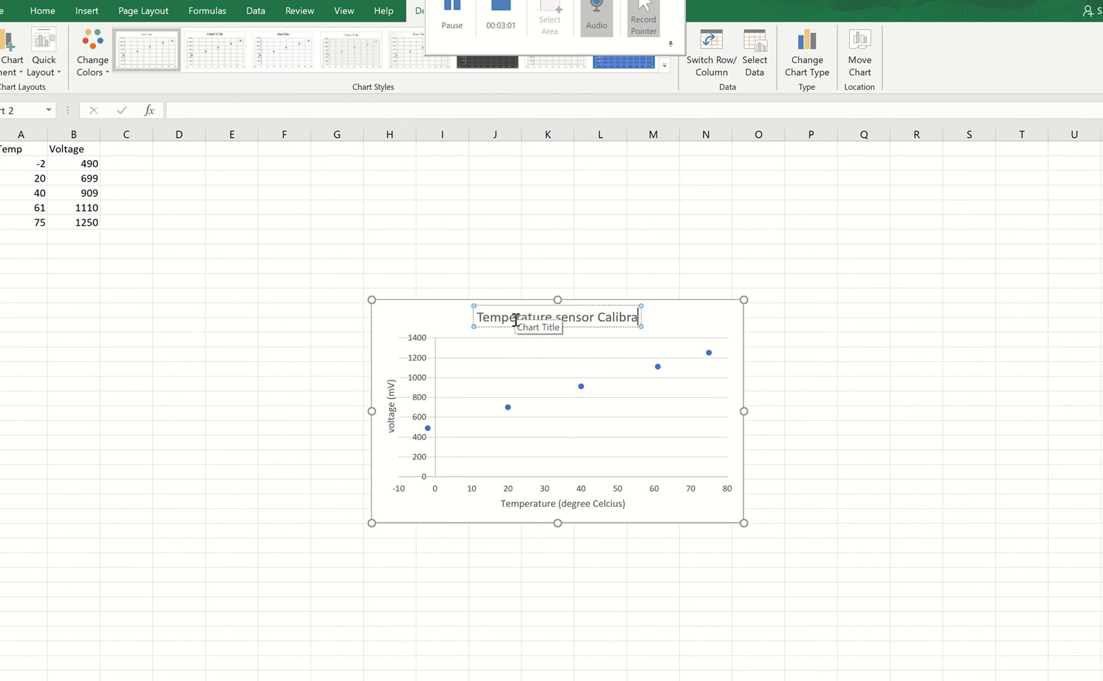
text(tion curve)
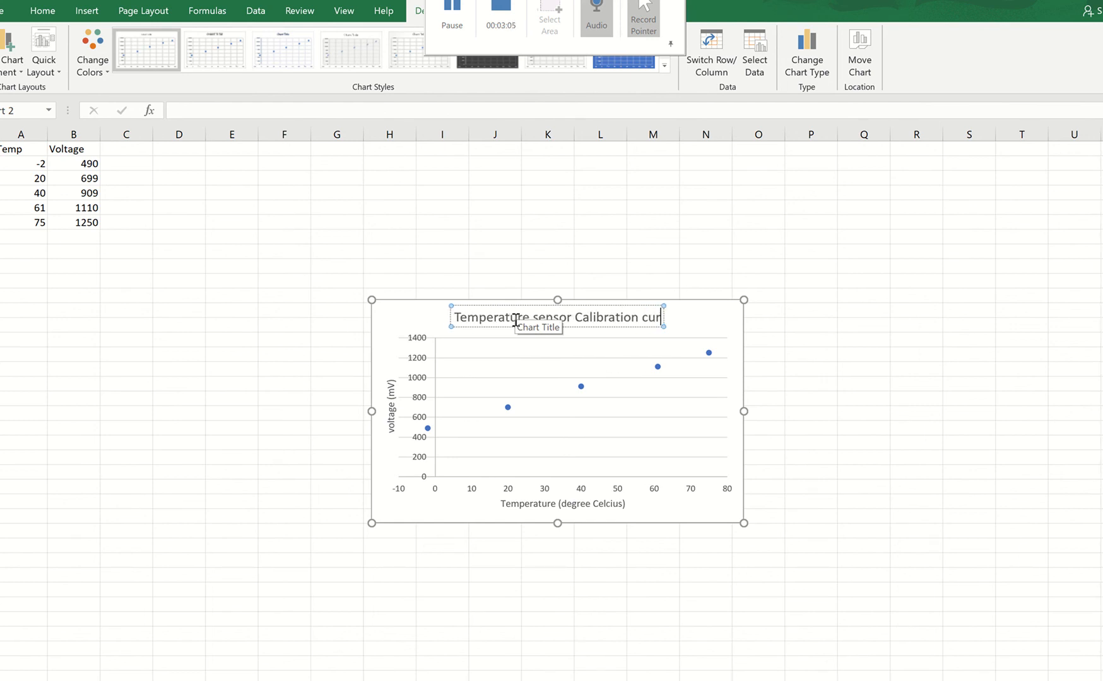
click(845, 338)
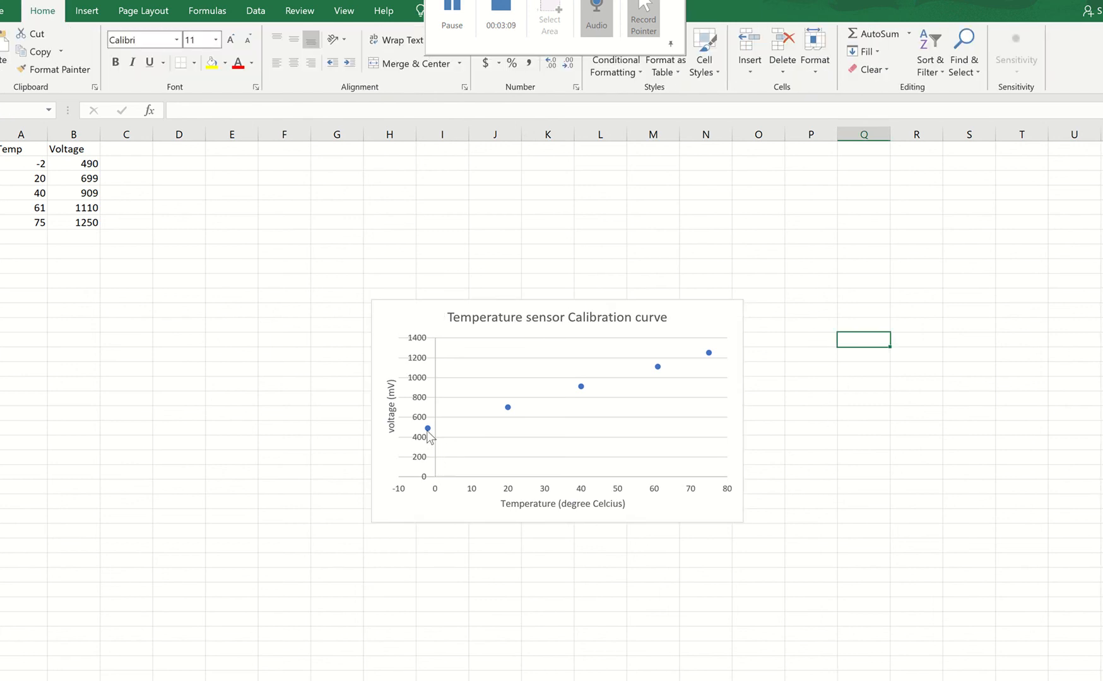
- Try to add a trendline to the chart's data series, switching its type to Exponential and back to Linear
mouse_move(429, 434)
click(580, 392)
click(844, 426)
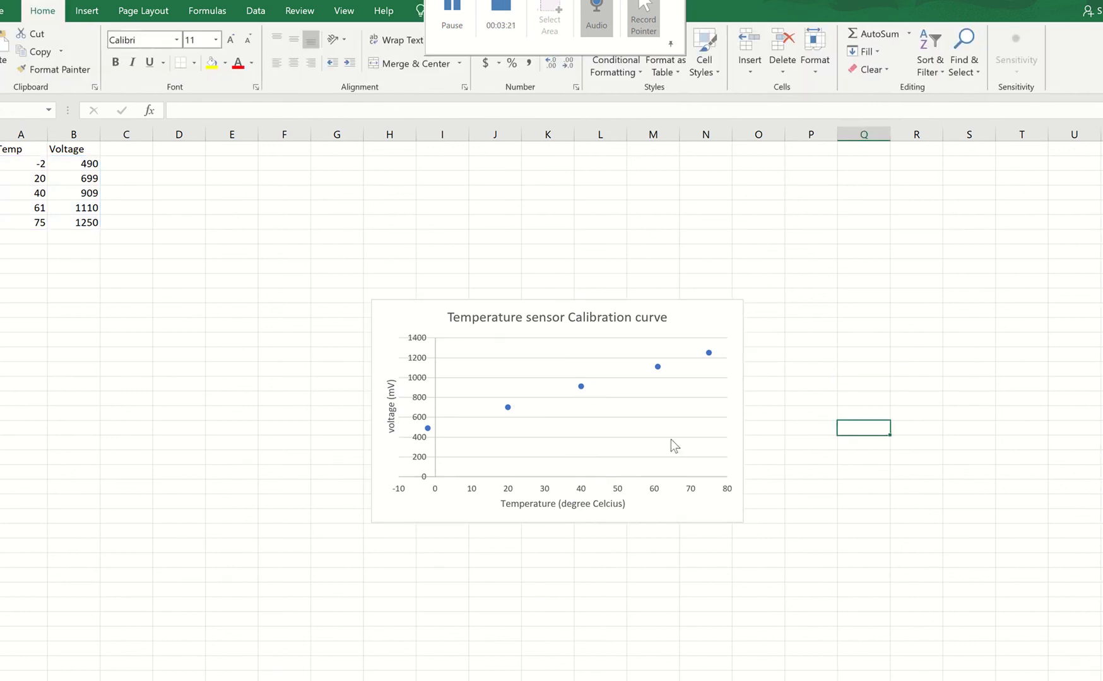
right_click(657, 366)
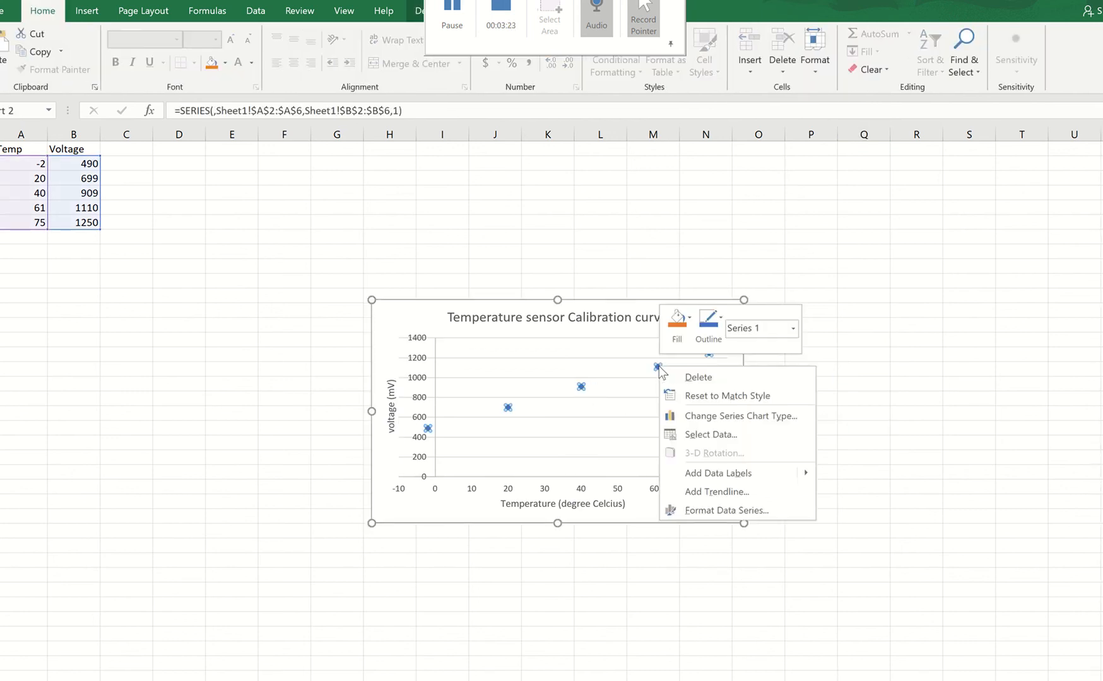
click(730, 484)
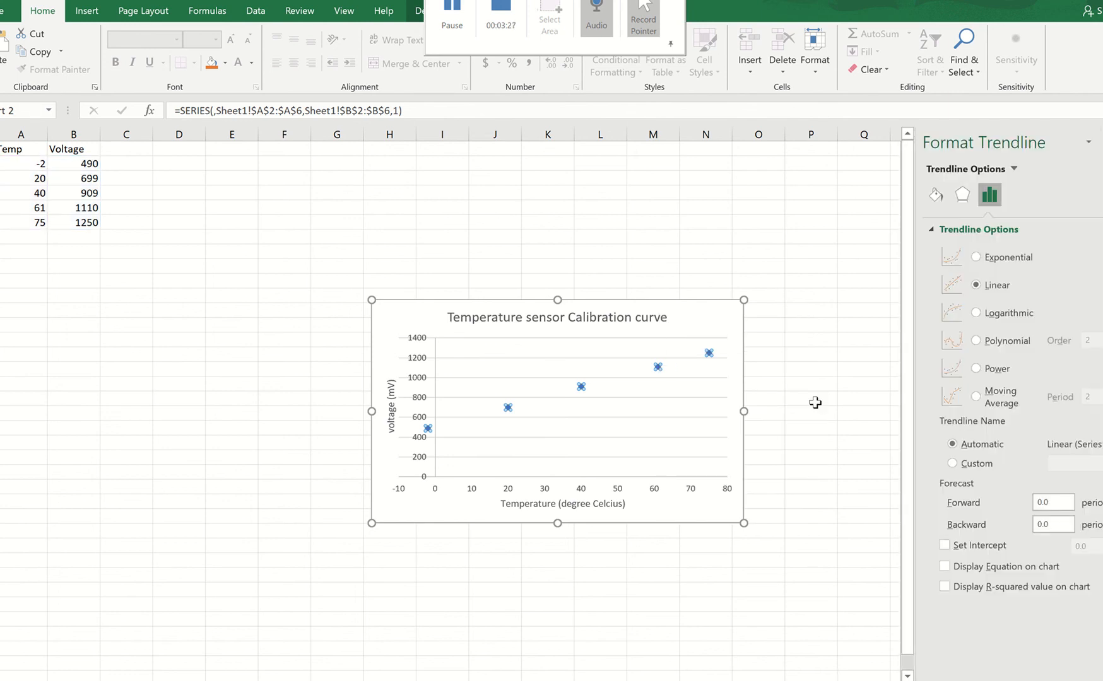
click(1008, 264)
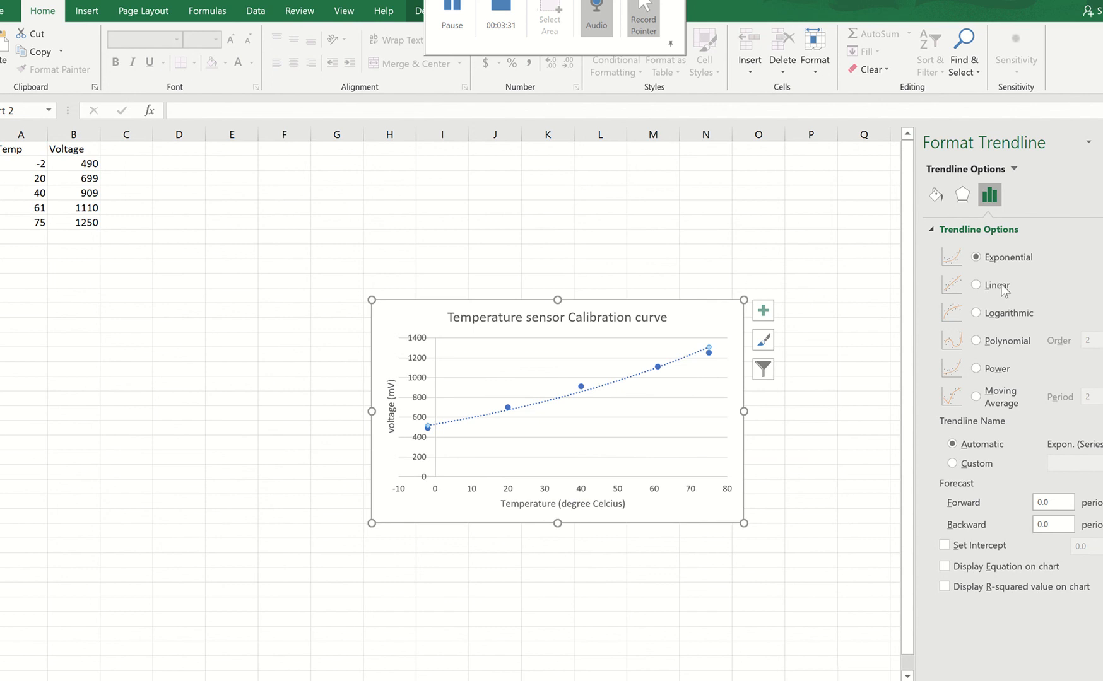
click(1001, 283)
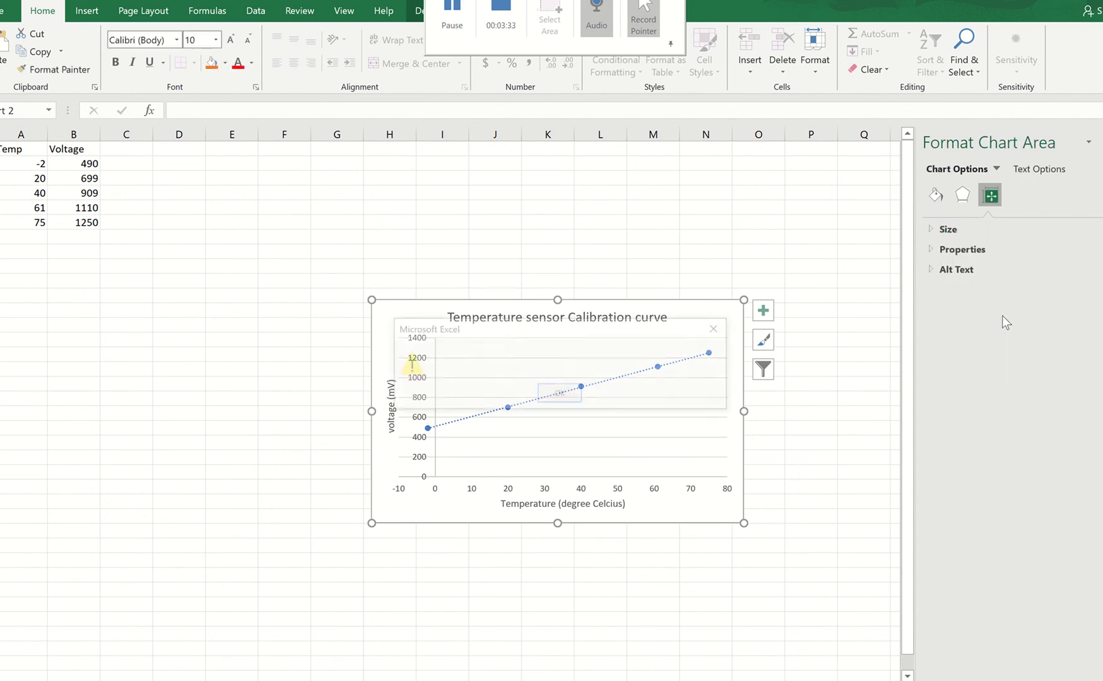
click(560, 395)
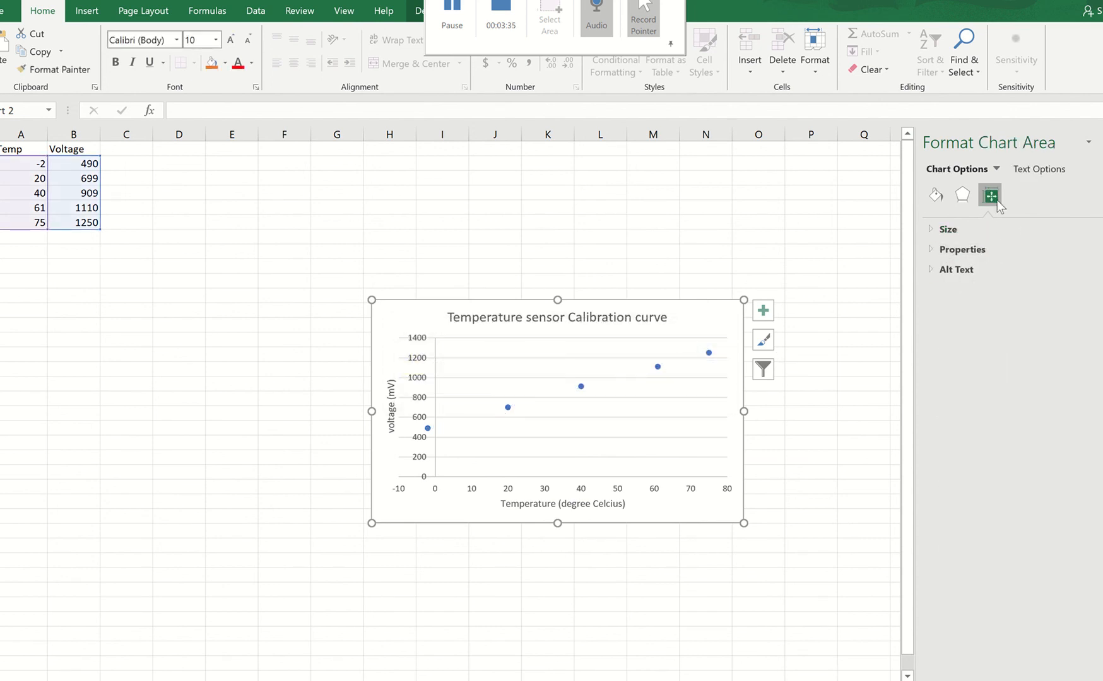
click(863, 266)
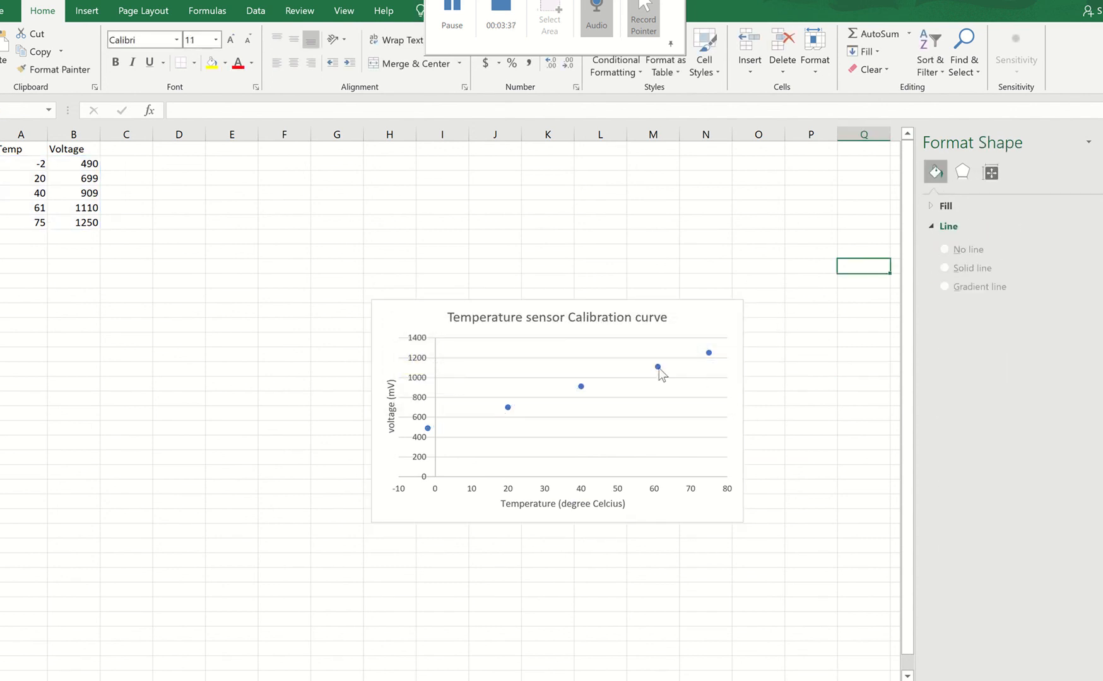
- Add a linear trendline to the data series in the calibration chart
click(658, 368)
right_click(658, 367)
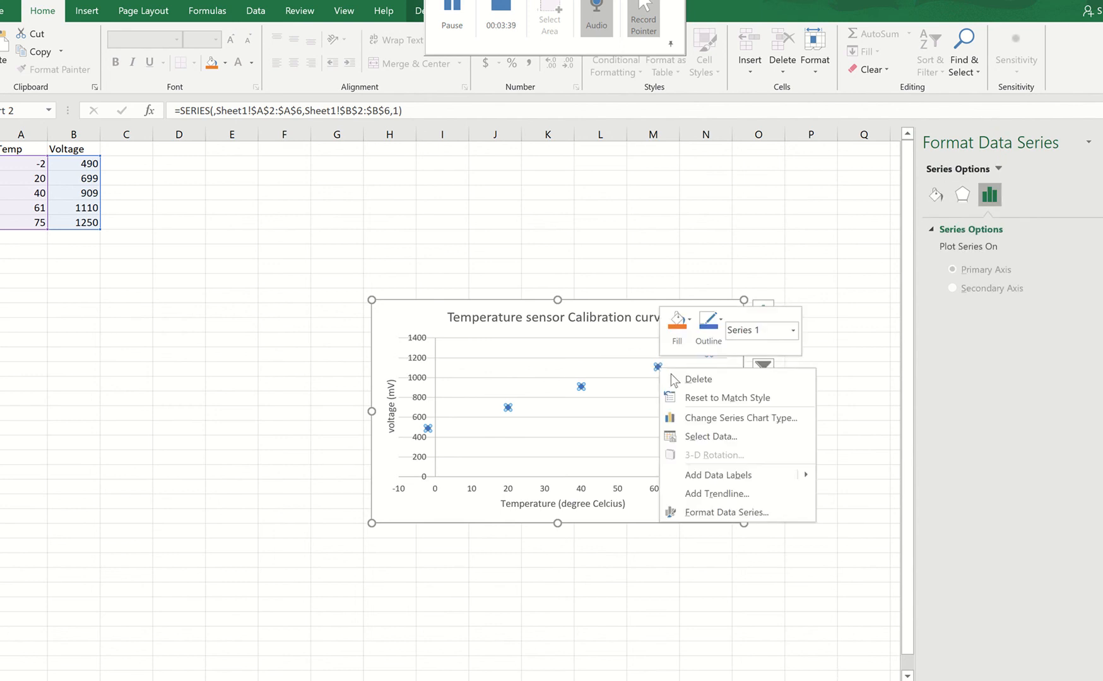
click(726, 493)
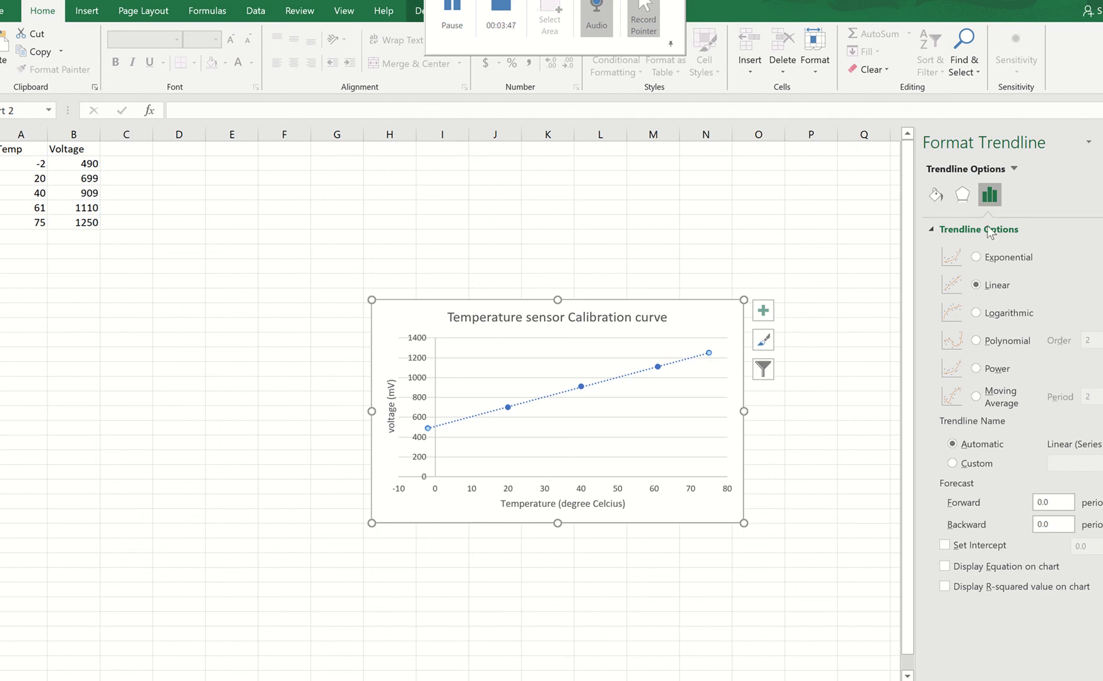
click(851, 351)
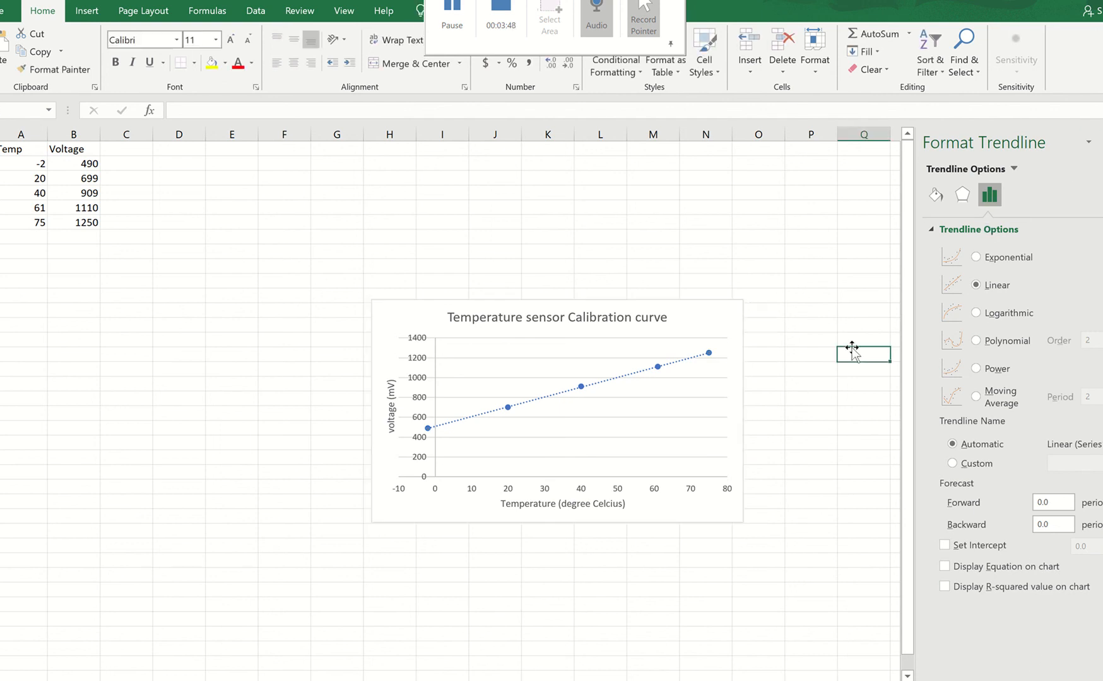
- Display the linear trendline's equation and R-squared value on the chart
click(631, 377)
click(631, 374)
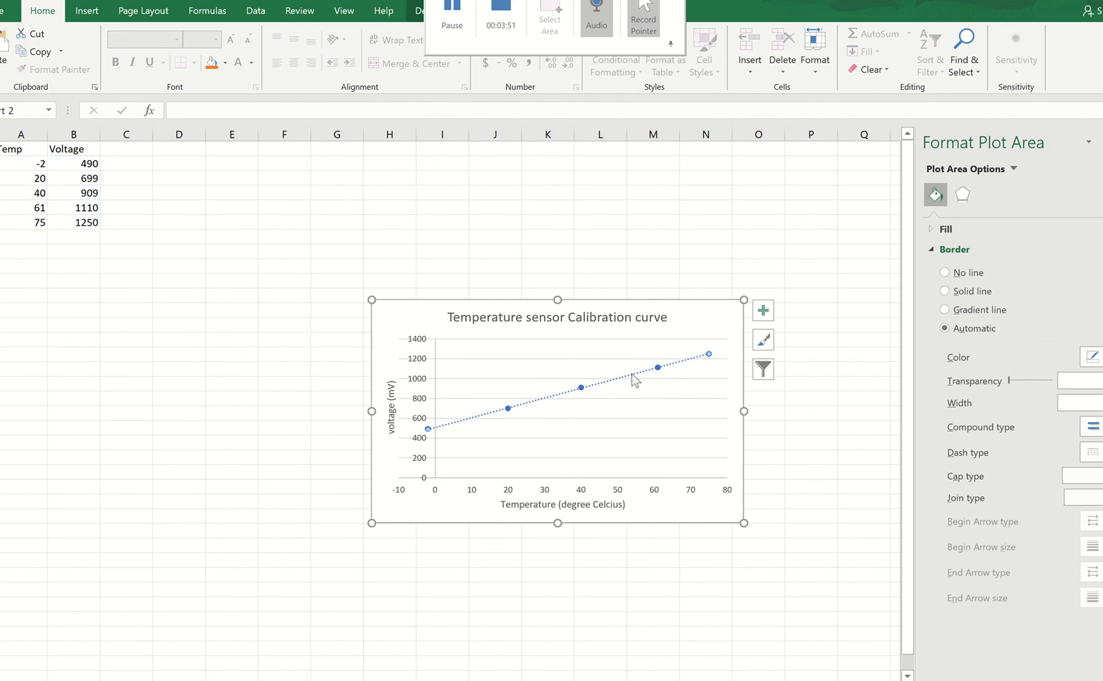
right_click(632, 374)
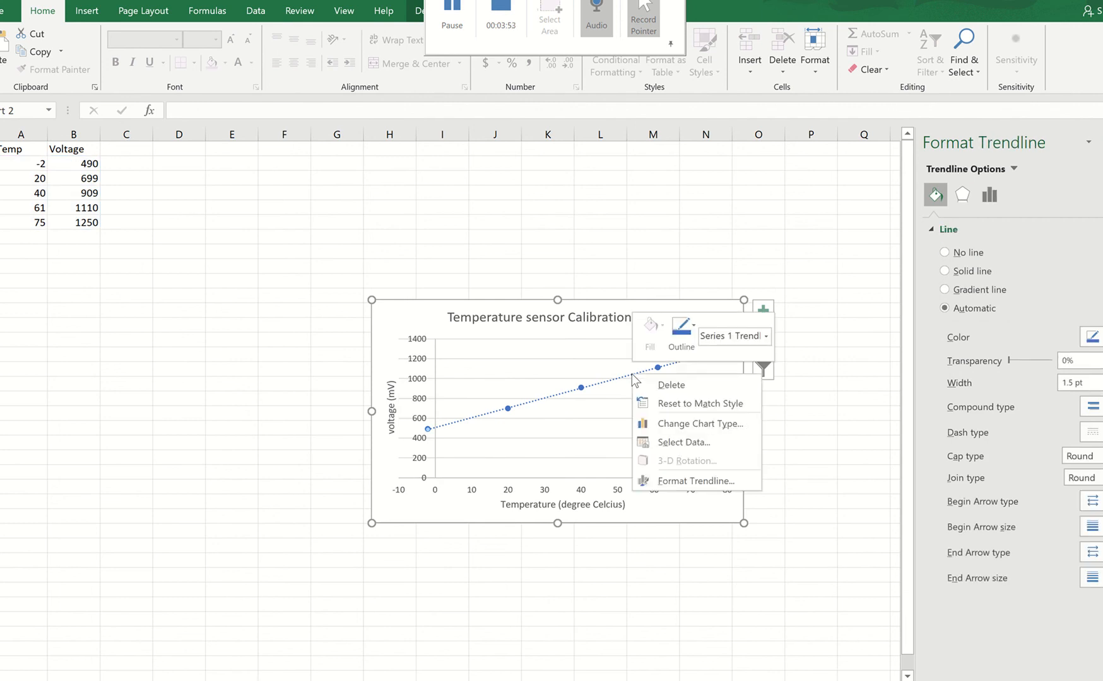
click(693, 482)
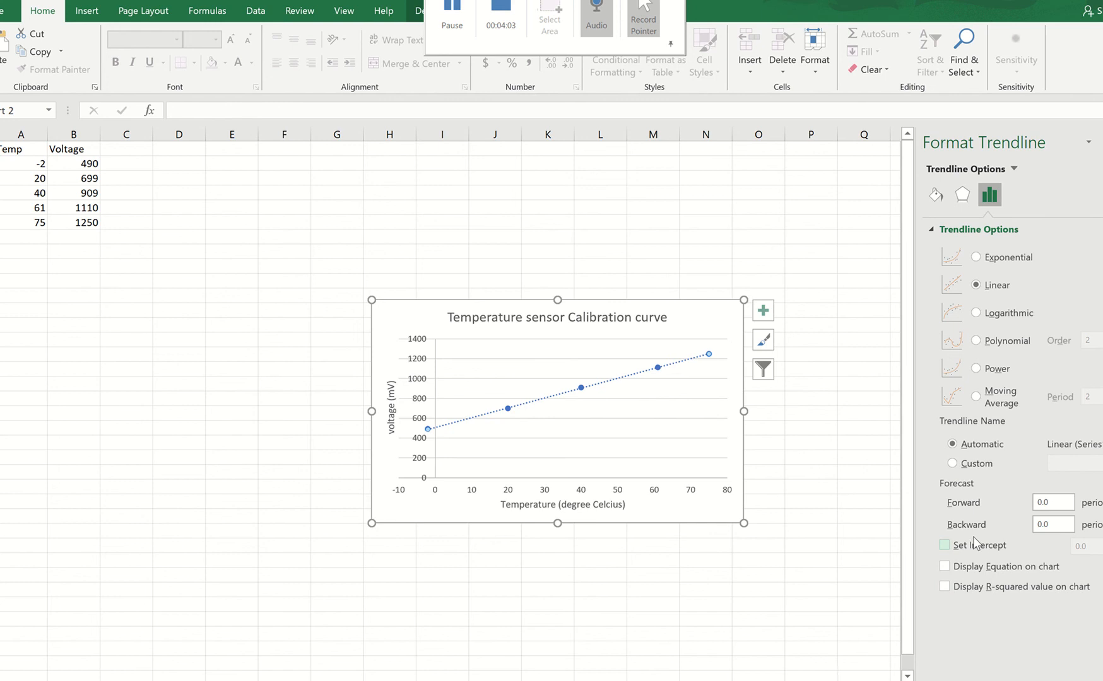
click(808, 418)
click(632, 374)
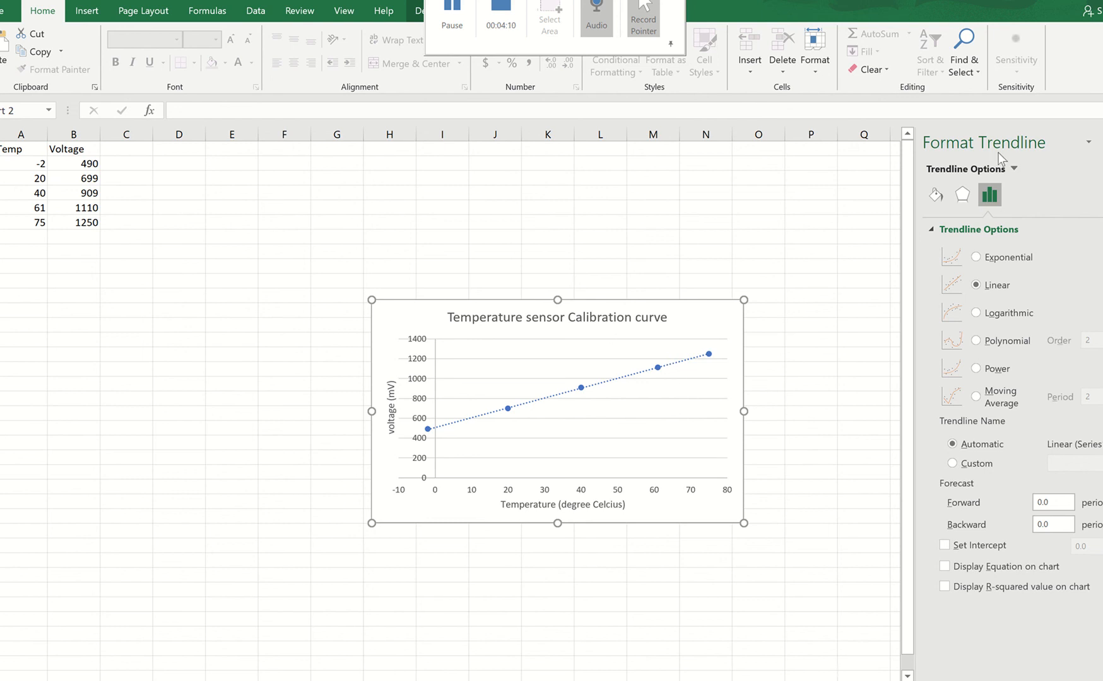
click(945, 569)
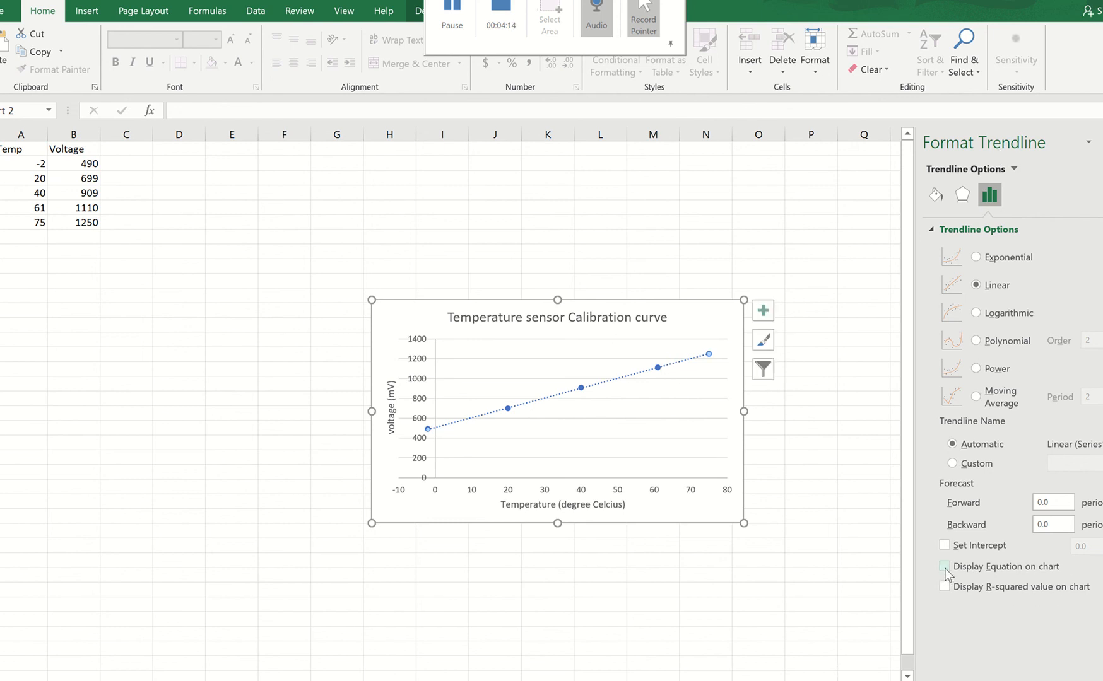
click(945, 567)
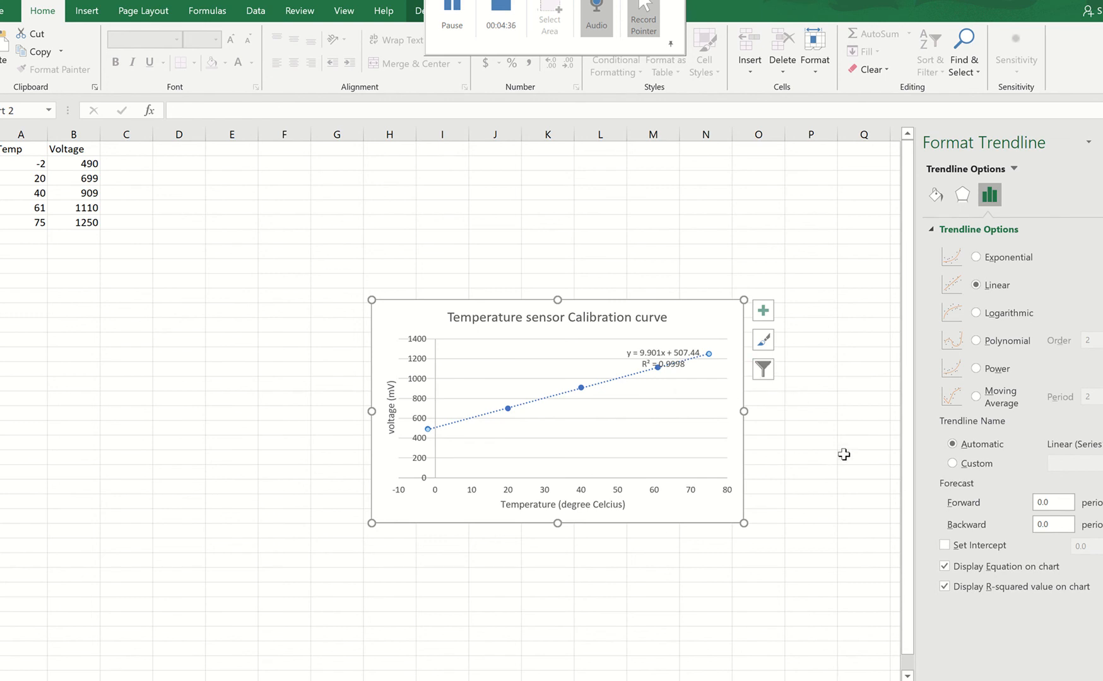
click(851, 471)
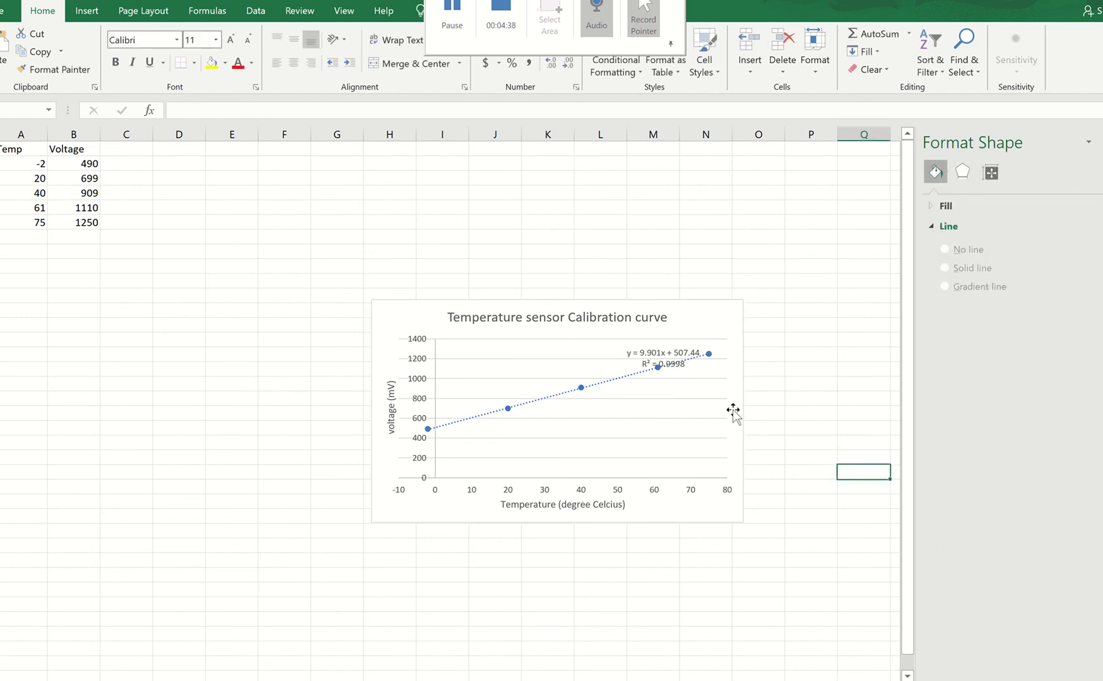
- Enter the question "Find: T if the voltage read out is 1000 mv?" in cell A10 below the readings
click(57, 285)
click(32, 285)
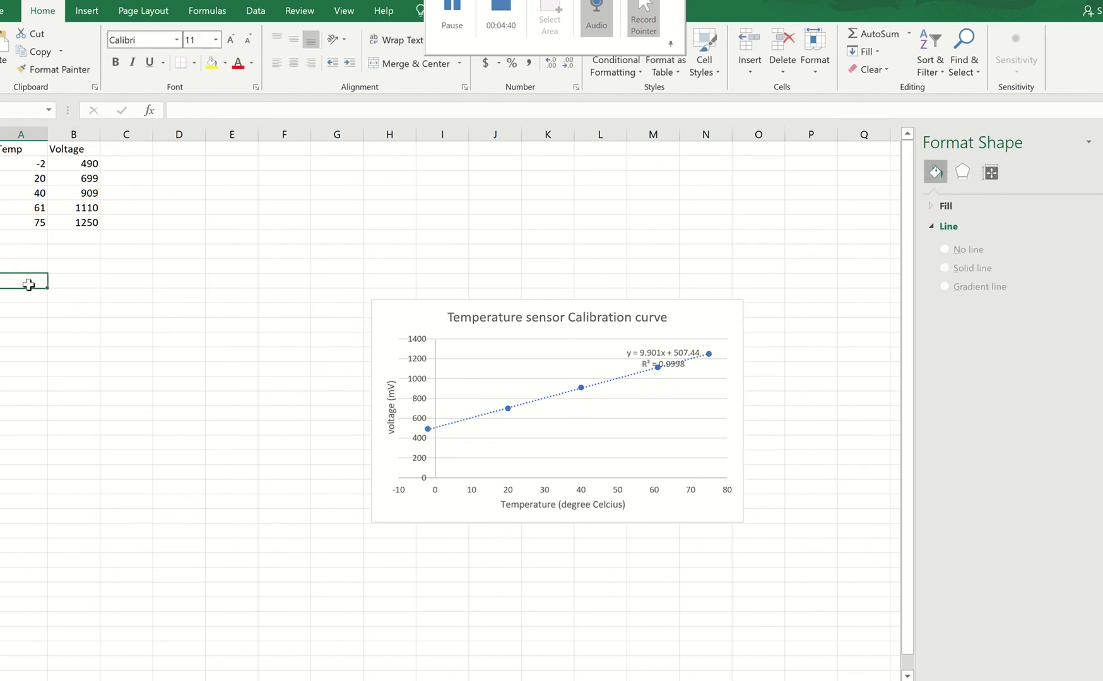
text(Find)
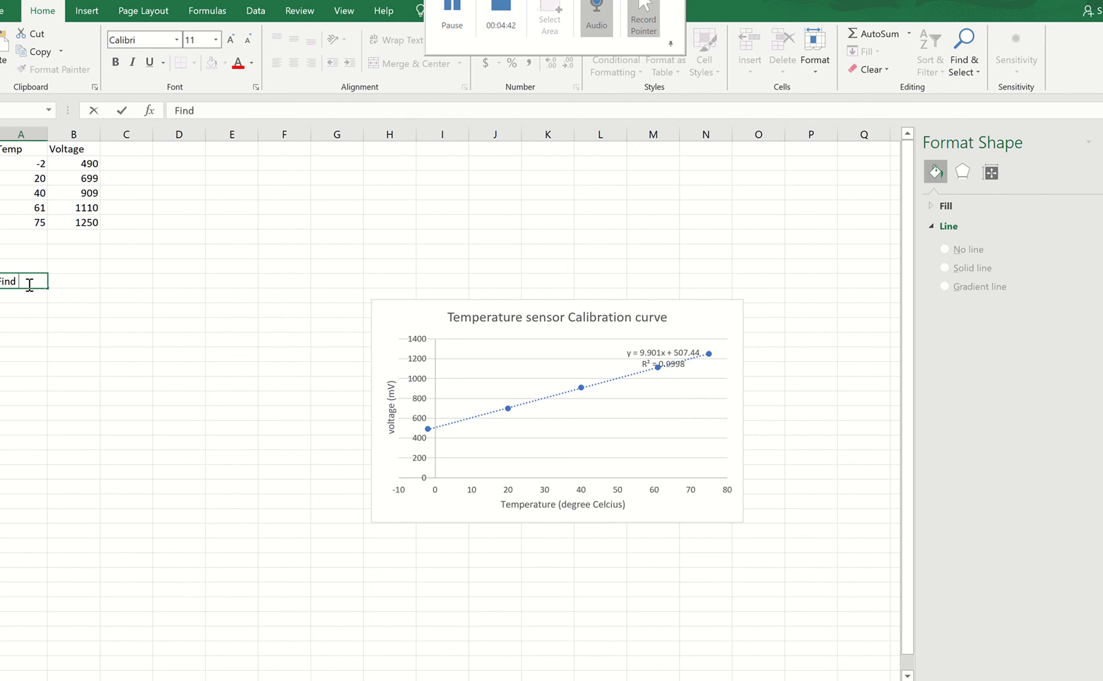
text( T)
key(BackSpace)
key(BackSpace)
text(: T if the voltage re)
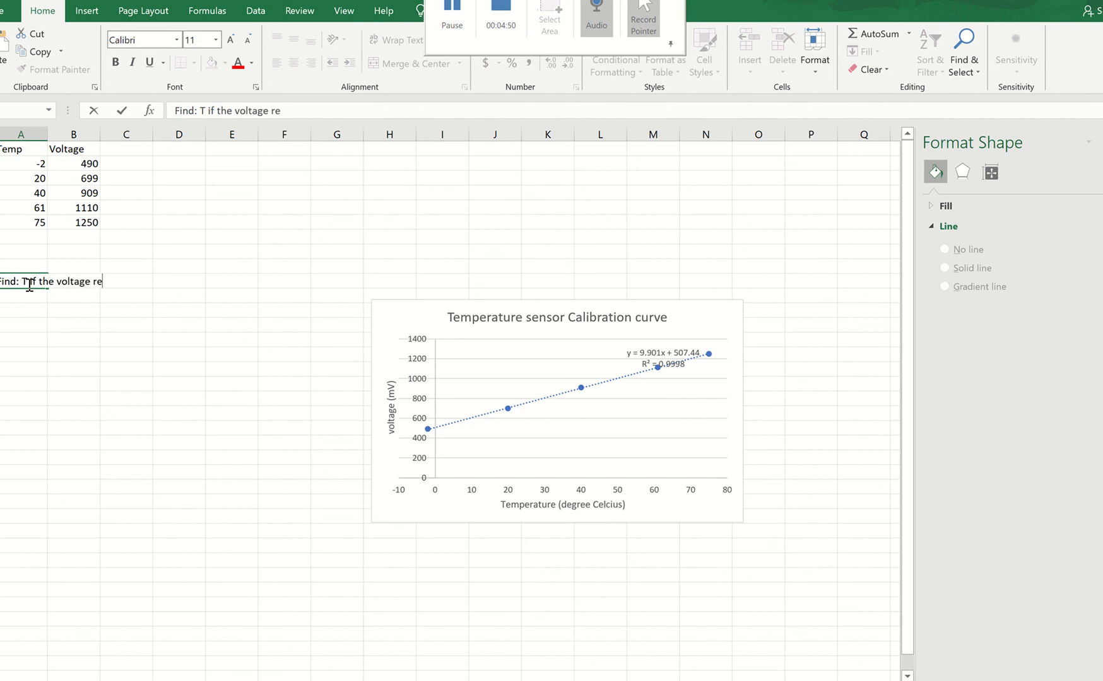
text(ad out is 1000 mv)
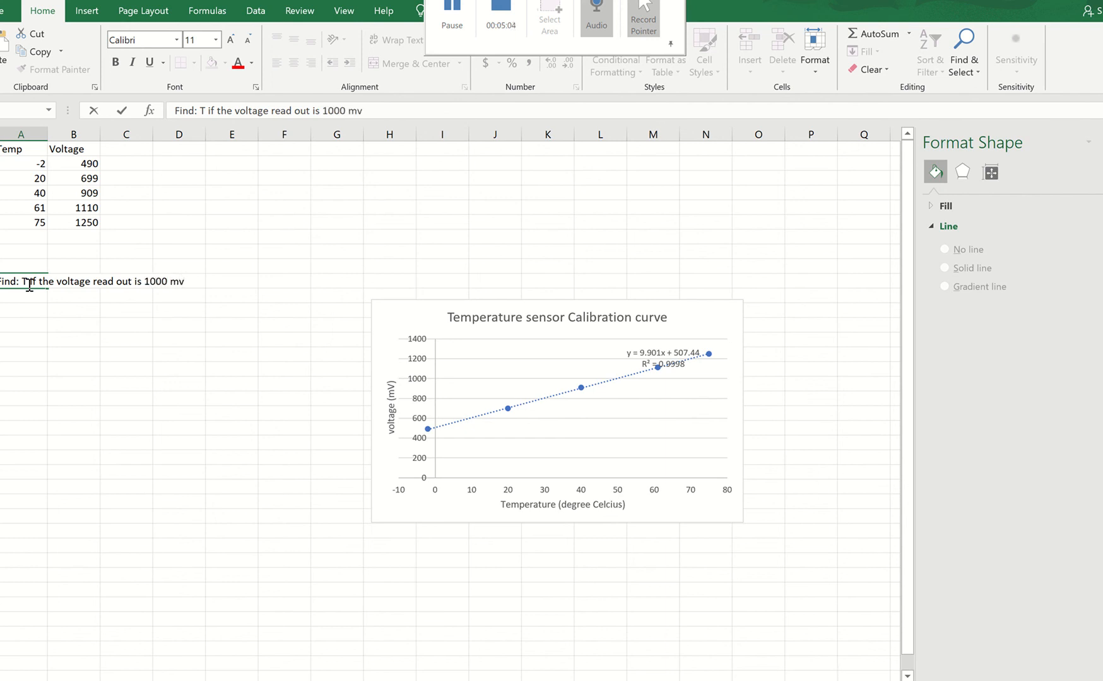
text(?)
click(66, 323)
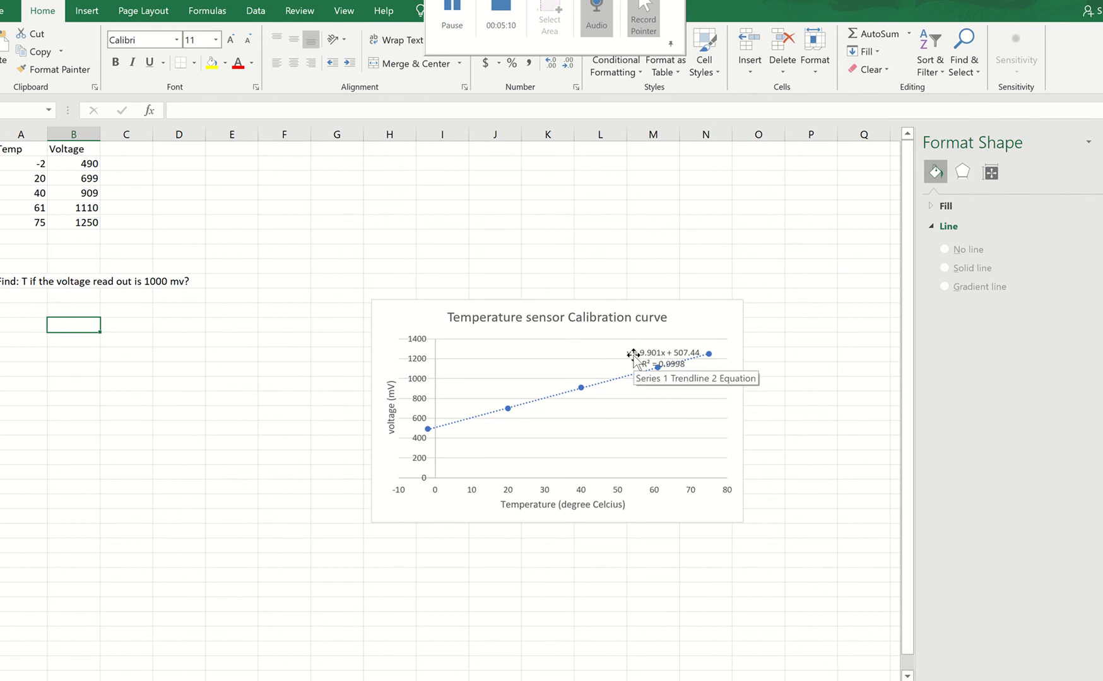
- Enter the calibration equation 1000=9.901x+507.44 as text in cell B12, below the question
click(92, 310)
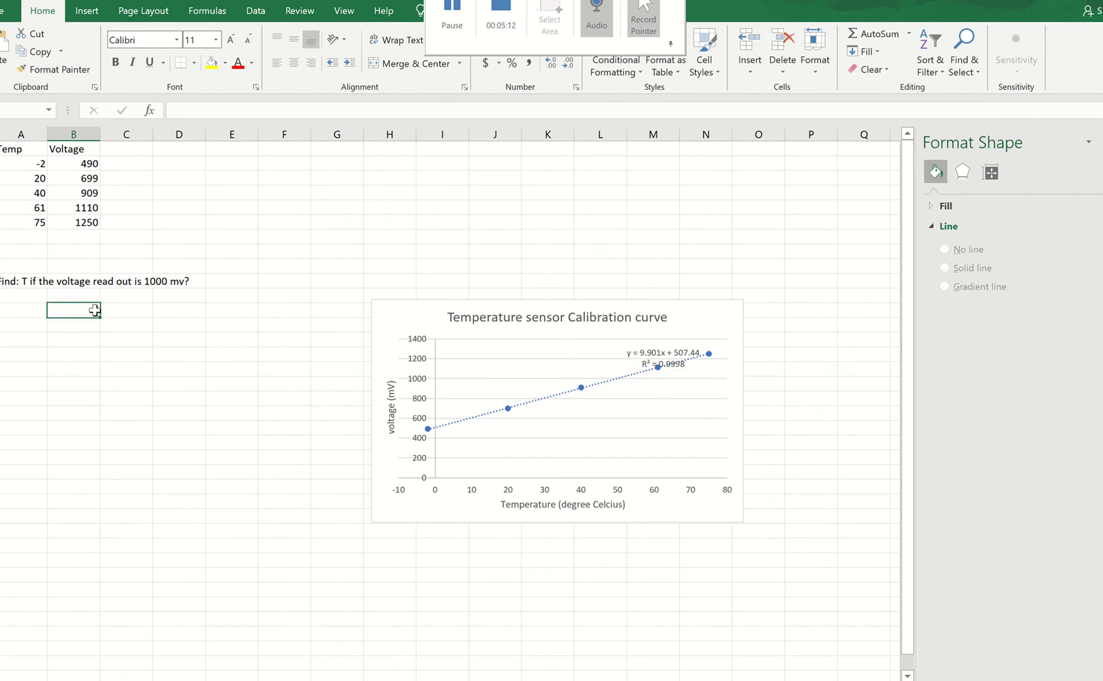
text(1000)
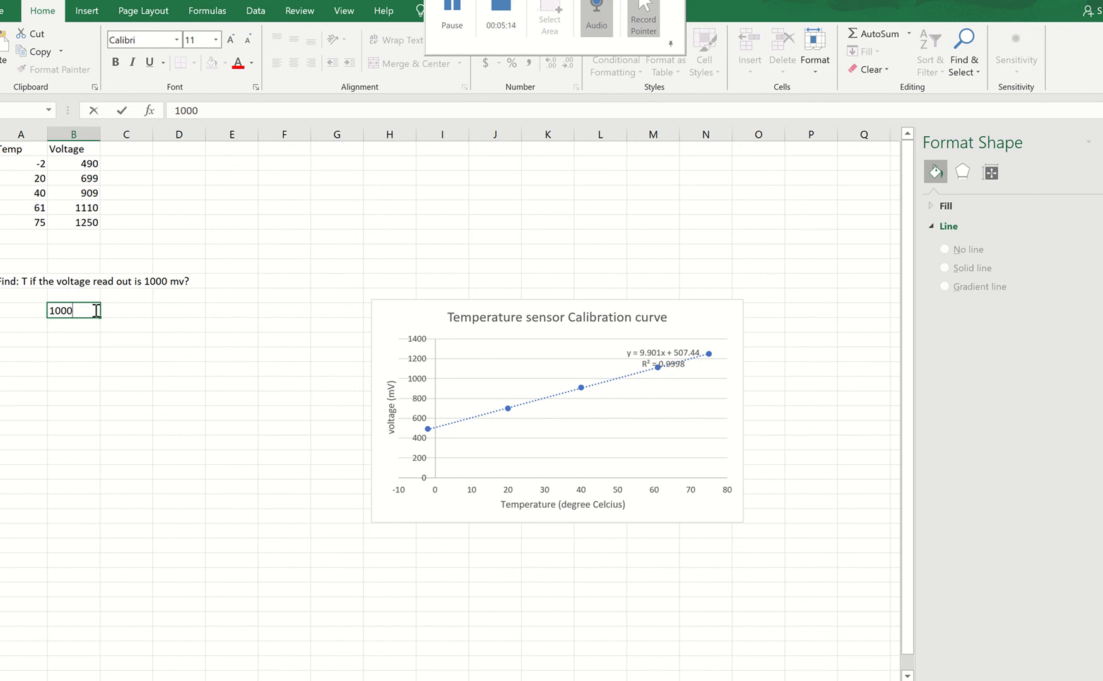
text(=9.901x+507)
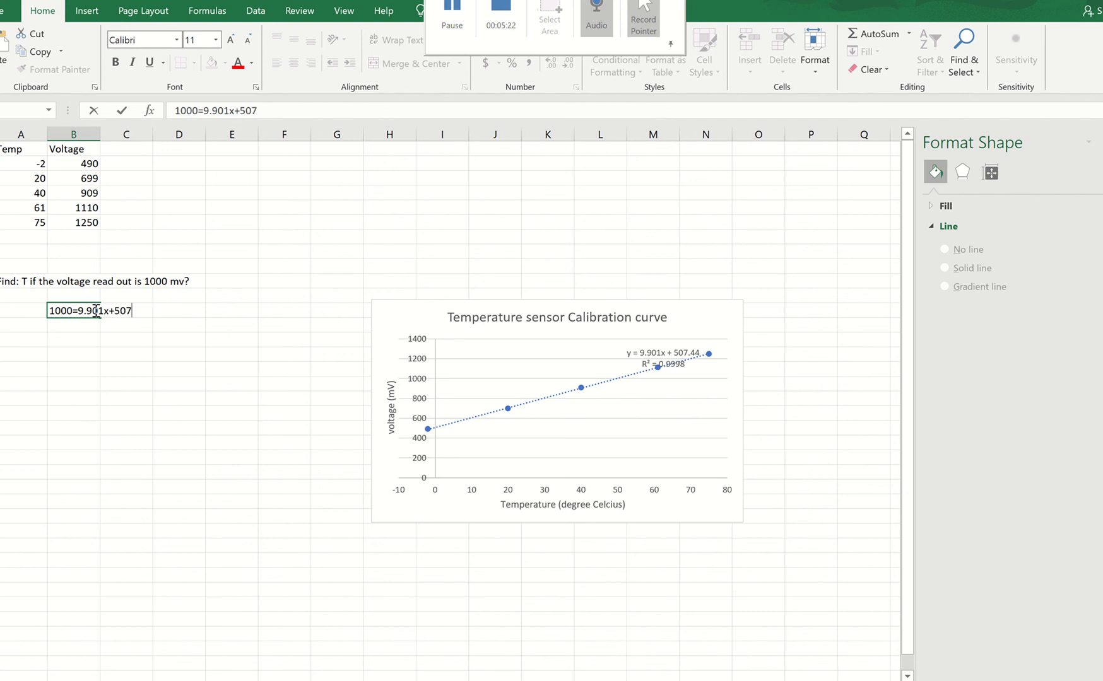
text(.44)
click(118, 327)
- Label cell B13 as x and solve for it in C13 with the formula =(1000-507.44)/9.901
click(86, 327)
text(x)
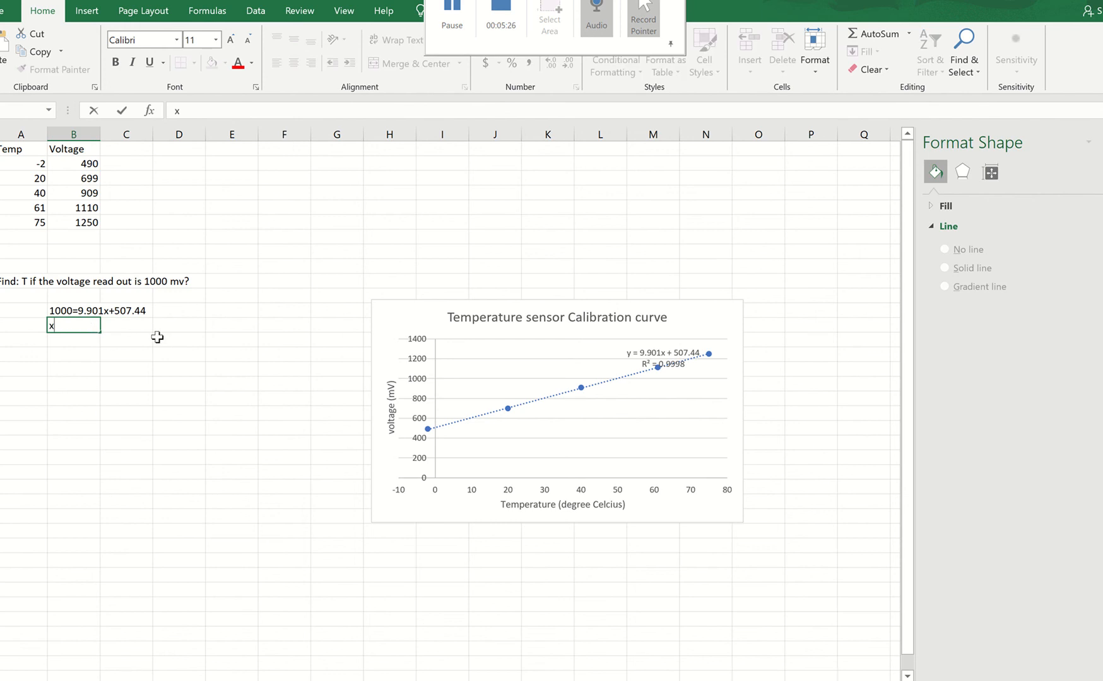
click(125, 328)
text(=)
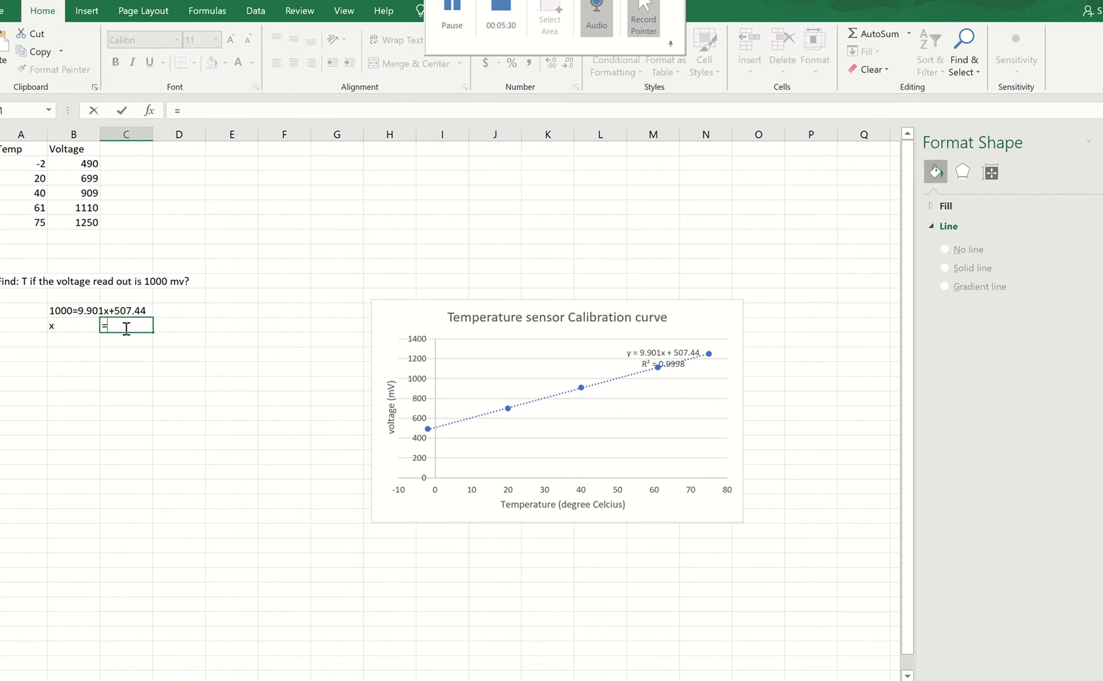
text(1000-507.44)
click(110, 326)
text(()
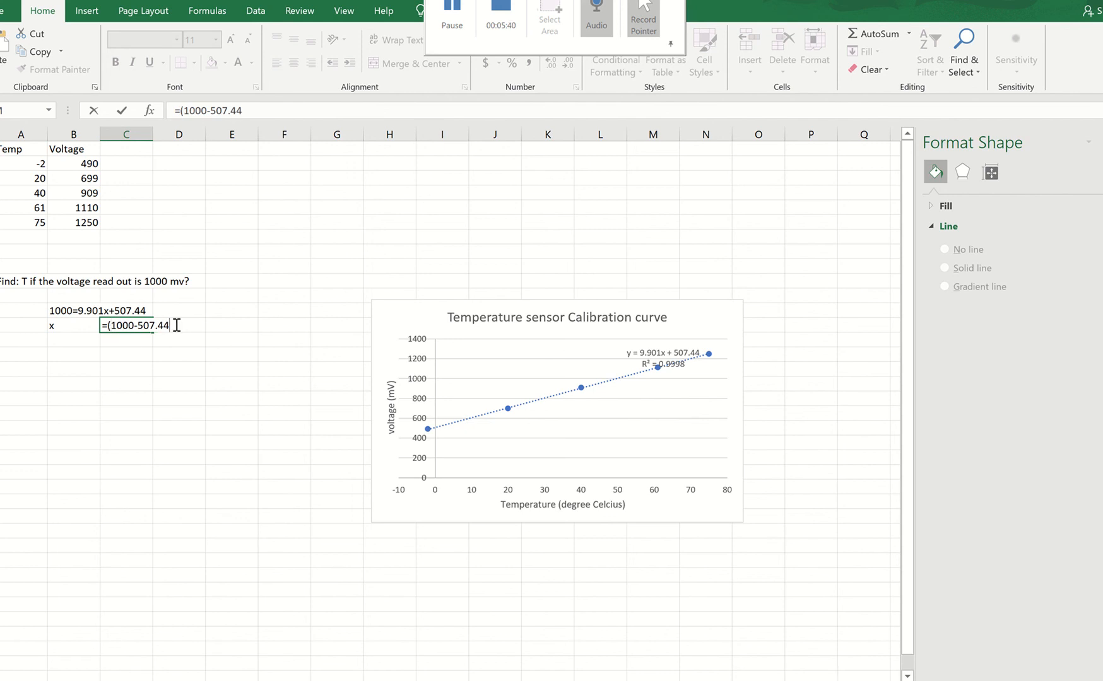
text()/9.901)
key(Return)
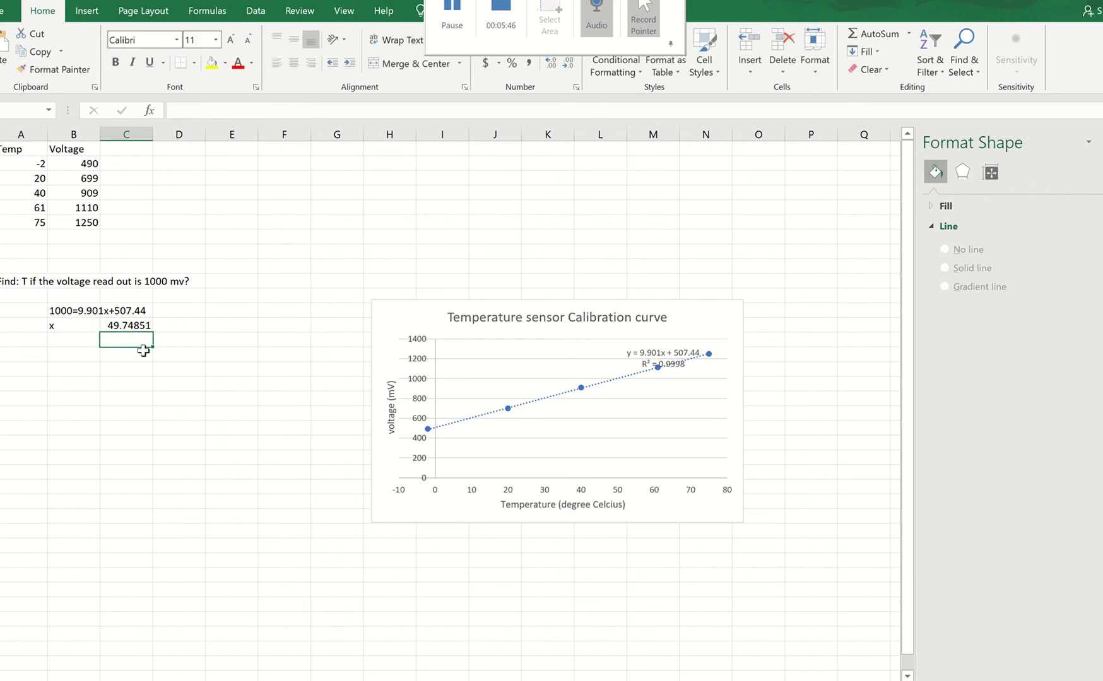
- Add the unit text "degree celcius" in cell D13, beside the calculated x value
click(131, 321)
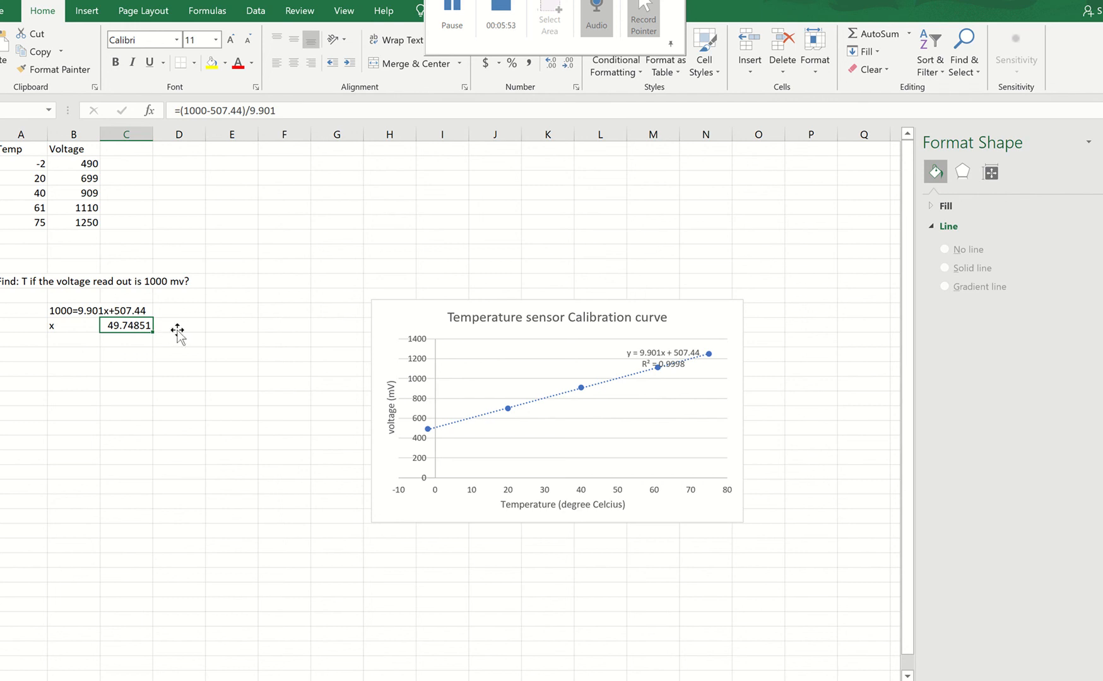
click(178, 329)
text(degree )
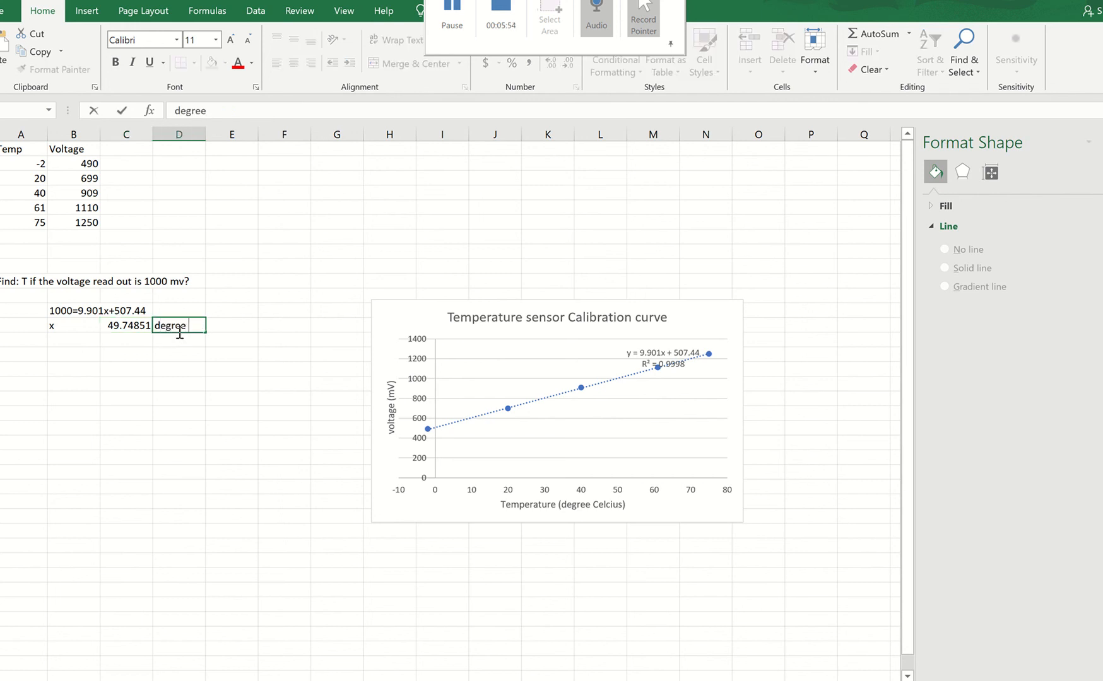
text(celcius)
click(277, 377)
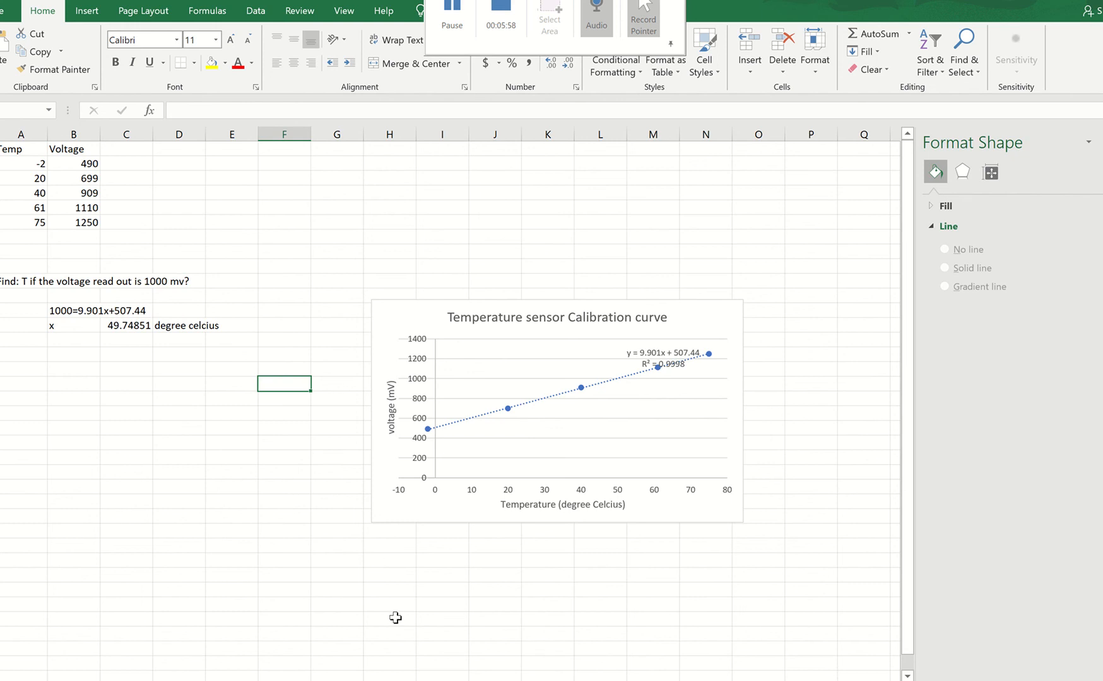